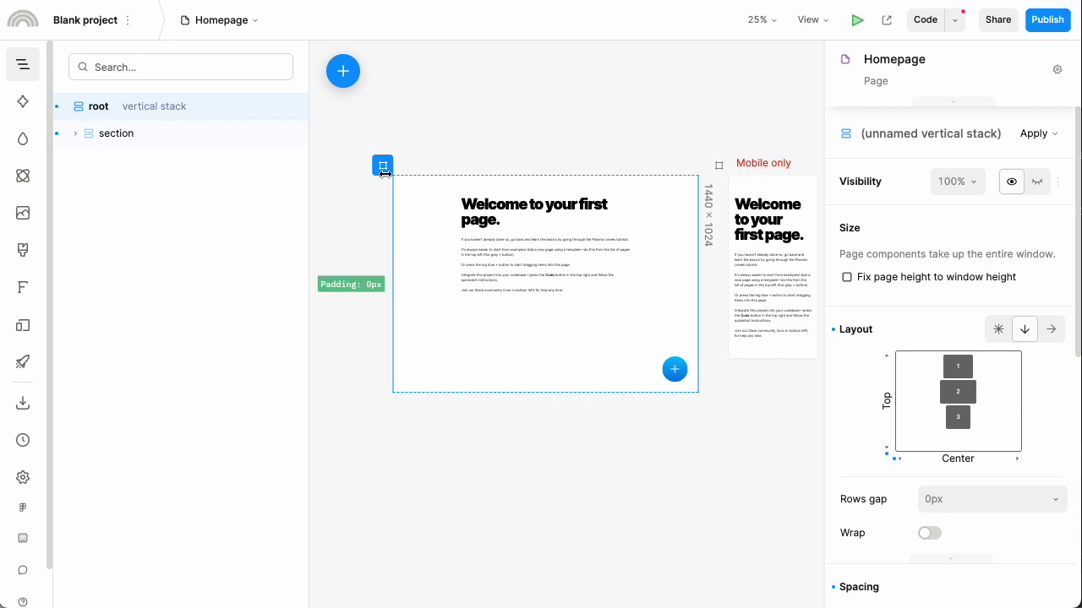
Step: Insert the react-slick Slider component below the Homepage's welcome section
click(343, 71)
scroll(409, 317, down, 3)
click(409, 325)
scroll(527, 382, down, 10)
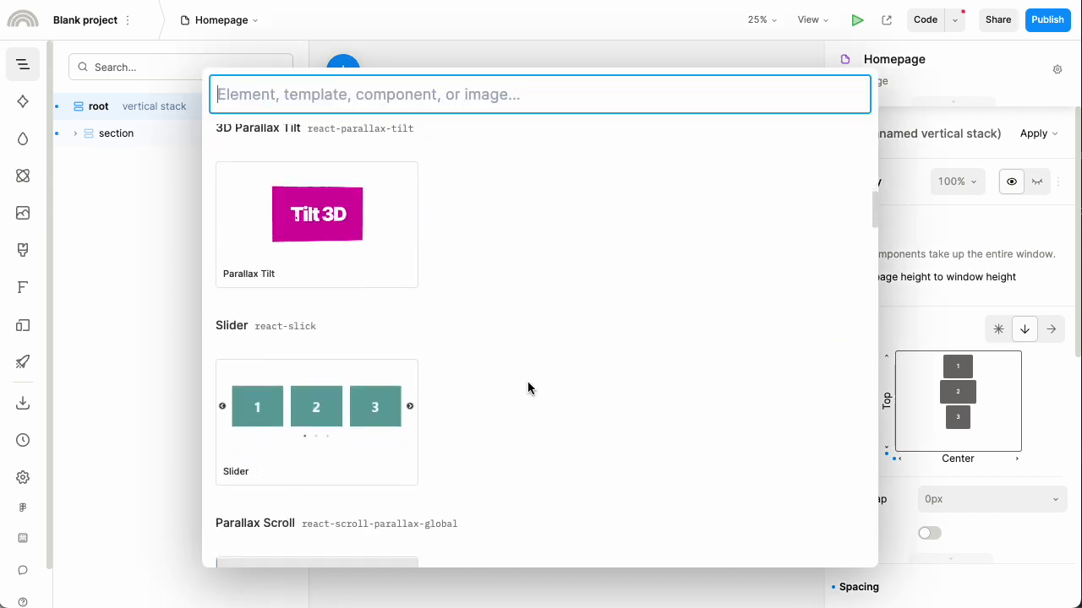
click(334, 408)
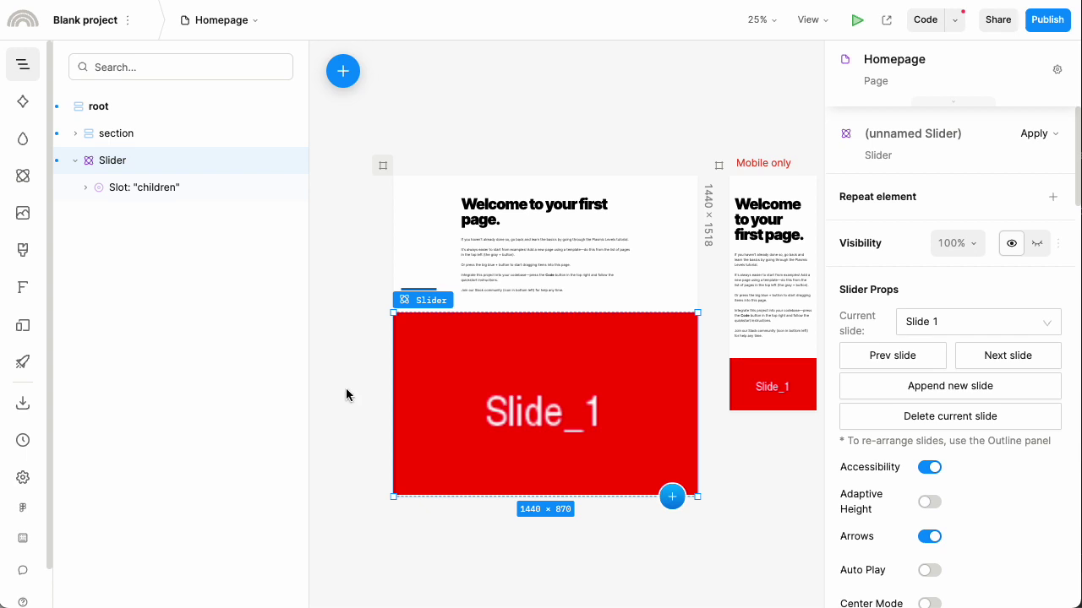
Step: Preview the page live and swipe through the slider's slides back to Slide_1
click(857, 19)
scroll(891, 307, down, 10)
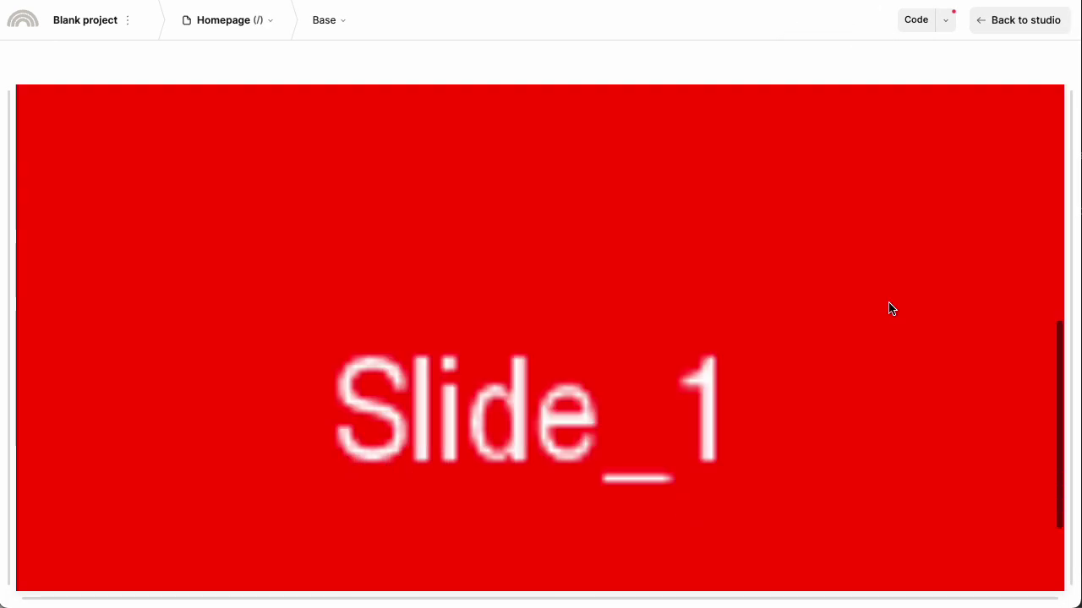
drag(884, 299, 400, 290)
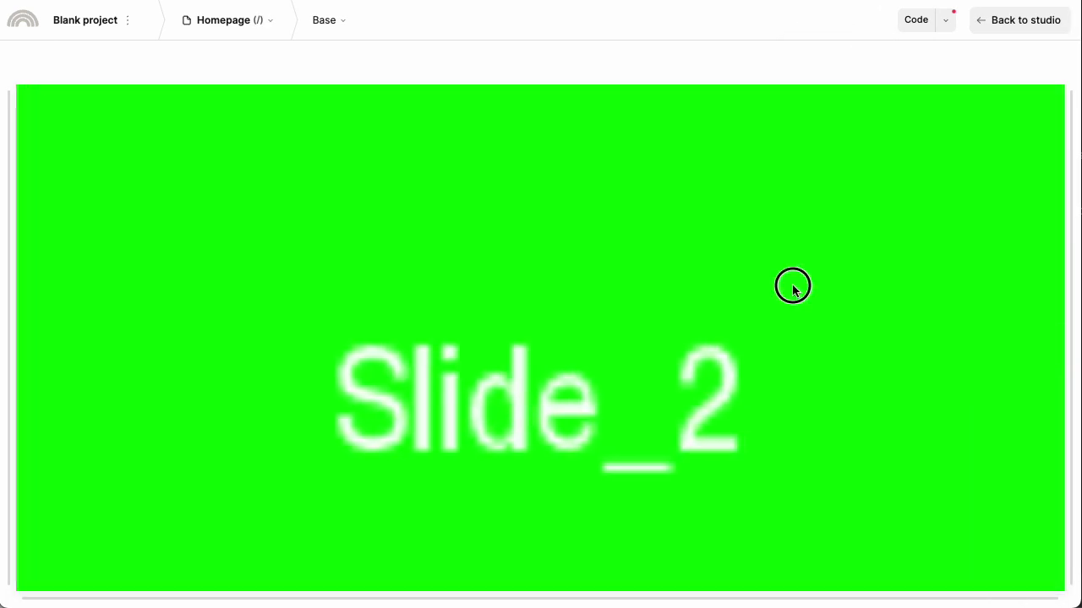
drag(792, 285, 676, 298)
drag(760, 297, 690, 295)
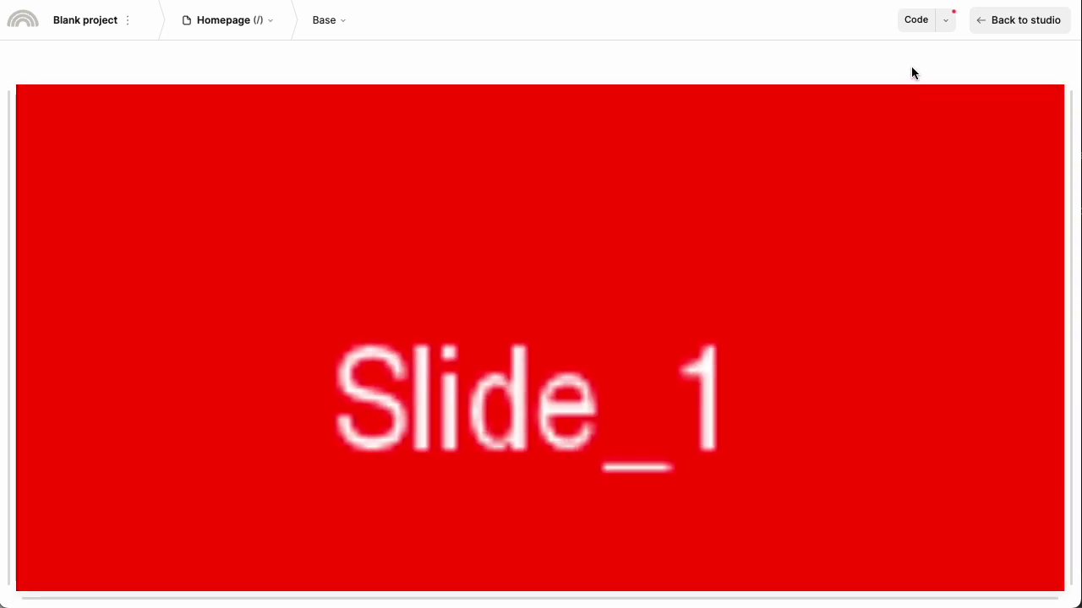
click(994, 34)
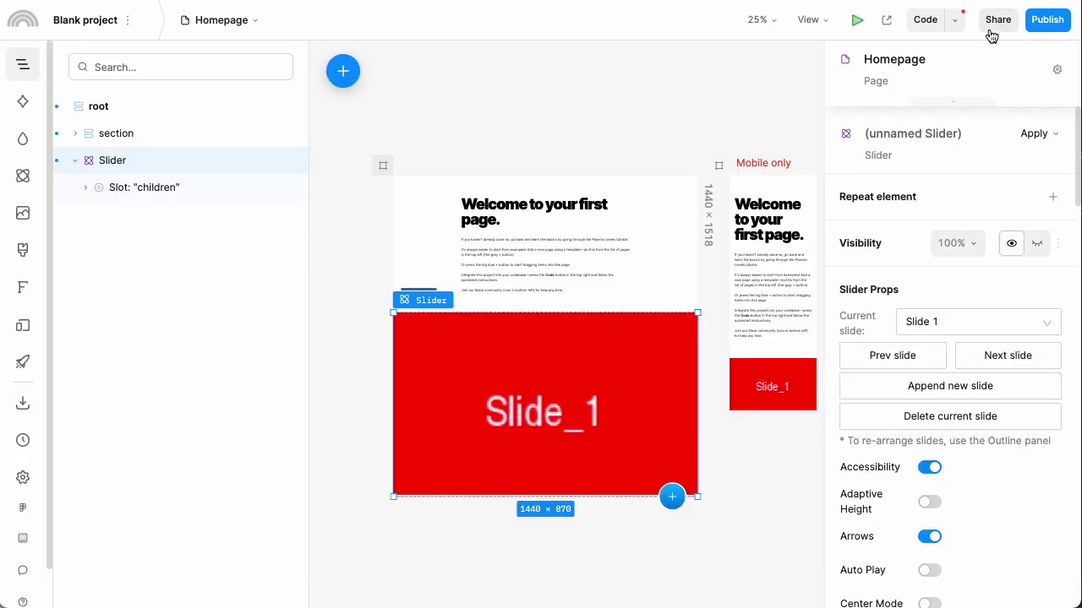
Step: Inspect each of the Slider's three slide images in the Outline
click(86, 187)
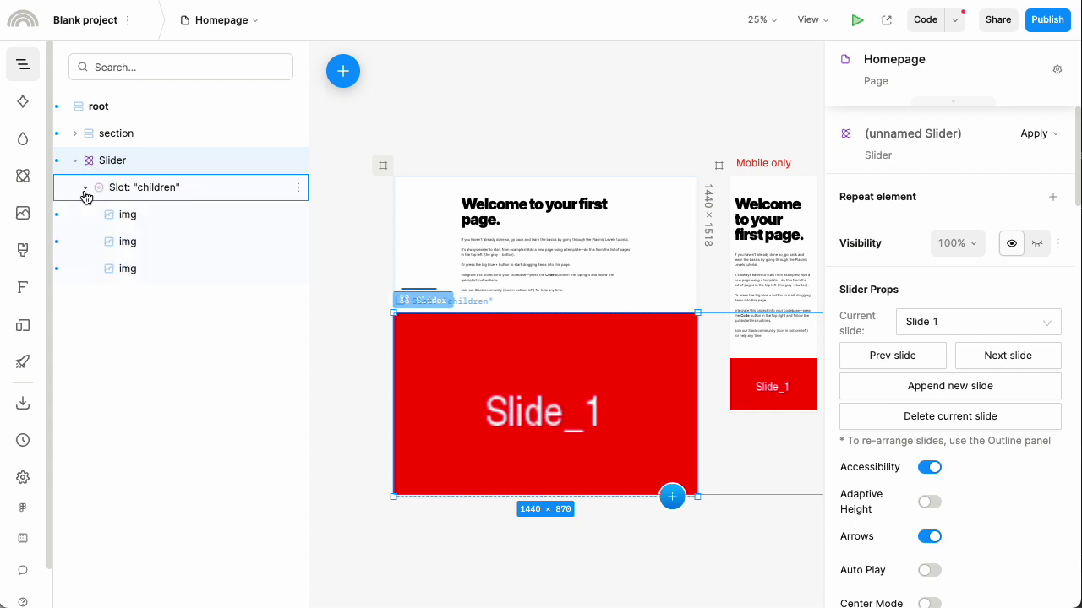
click(147, 216)
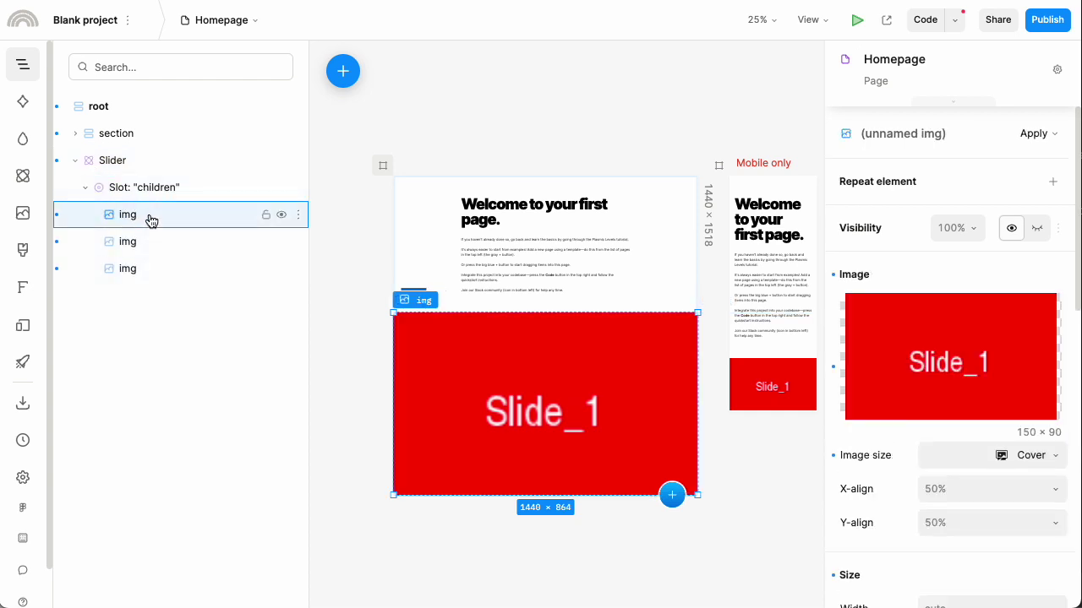
click(150, 246)
click(149, 270)
click(150, 245)
click(151, 220)
Step: Narrow the Slider from full width to about 960 pixels
click(152, 163)
scroll(997, 423, down, 3)
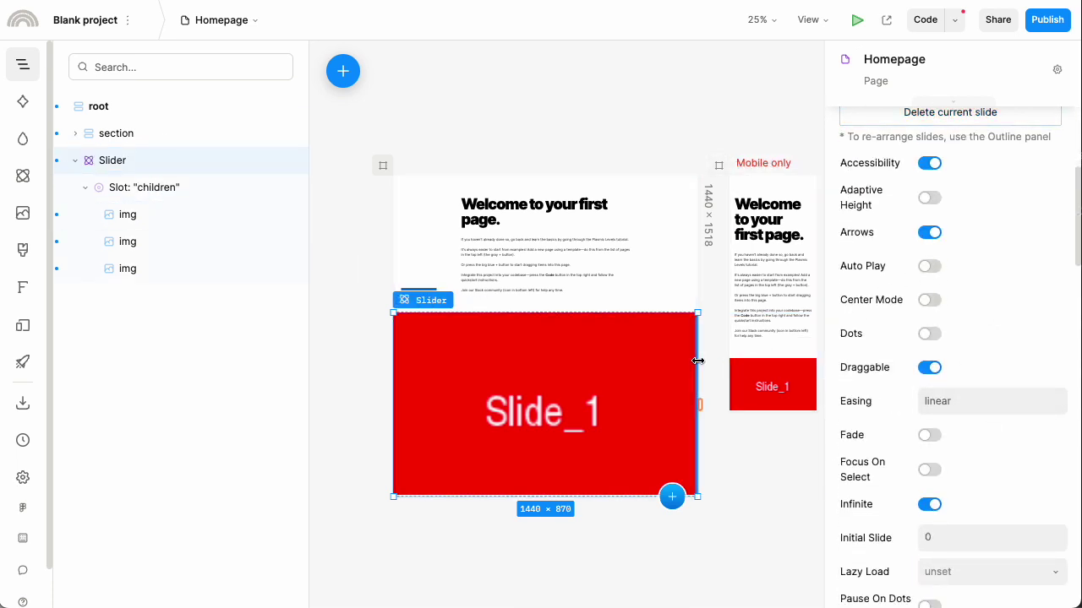
drag(697, 360, 598, 363)
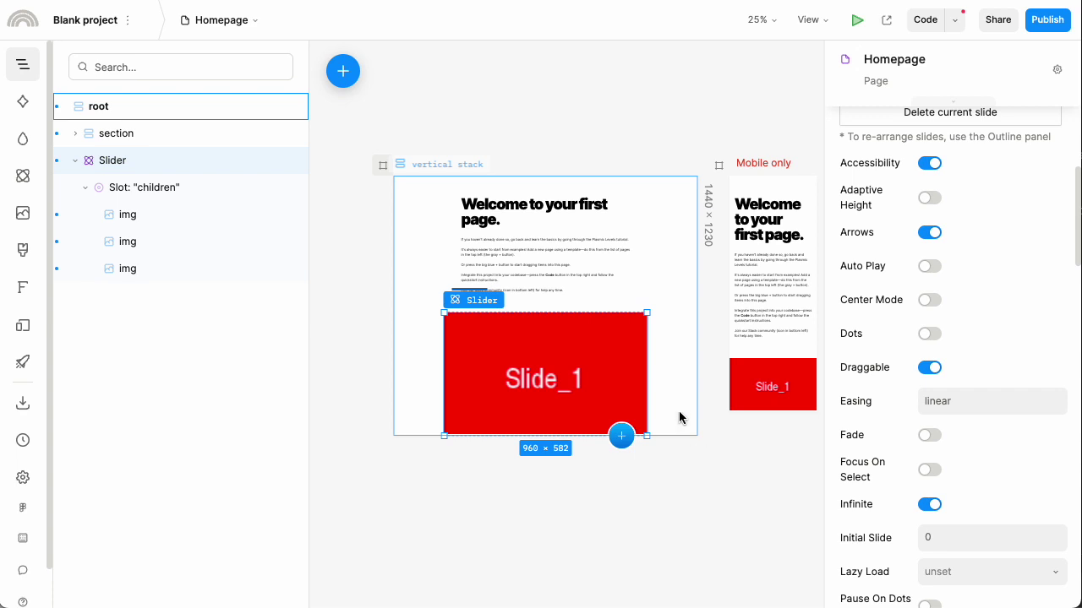
click(174, 243)
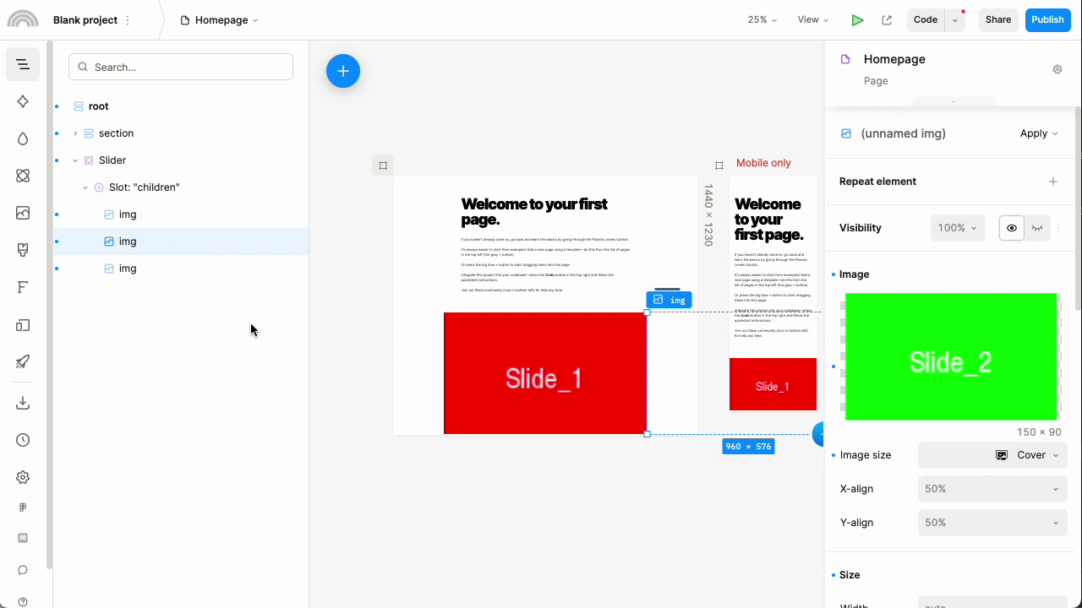
Step: Install the Shopify package and insert a Product Collection into the page's root stack
click(177, 108)
click(342, 75)
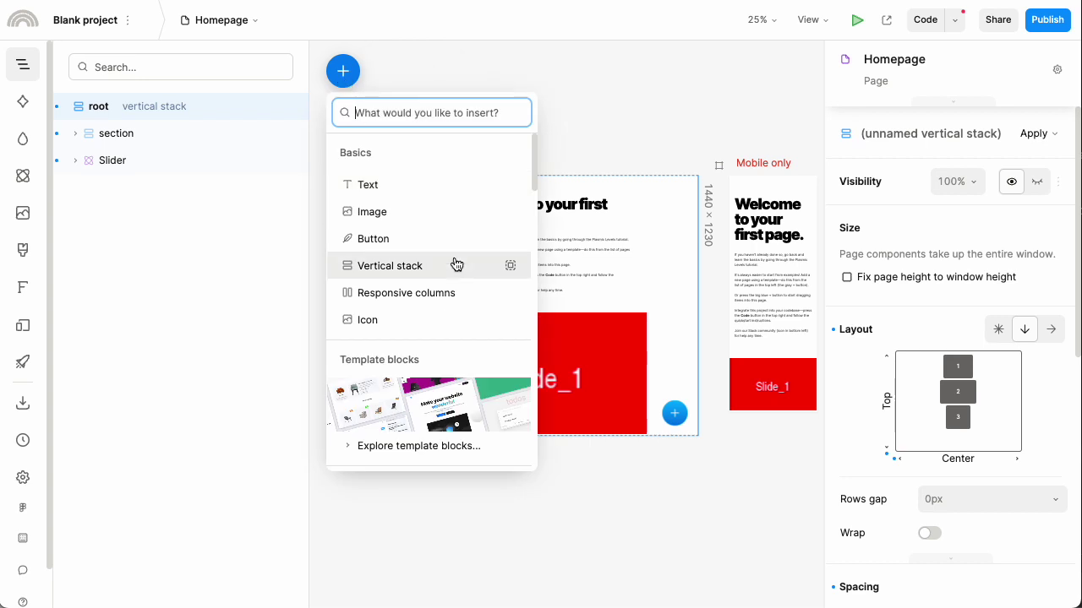
scroll(456, 262, down, 3)
click(451, 365)
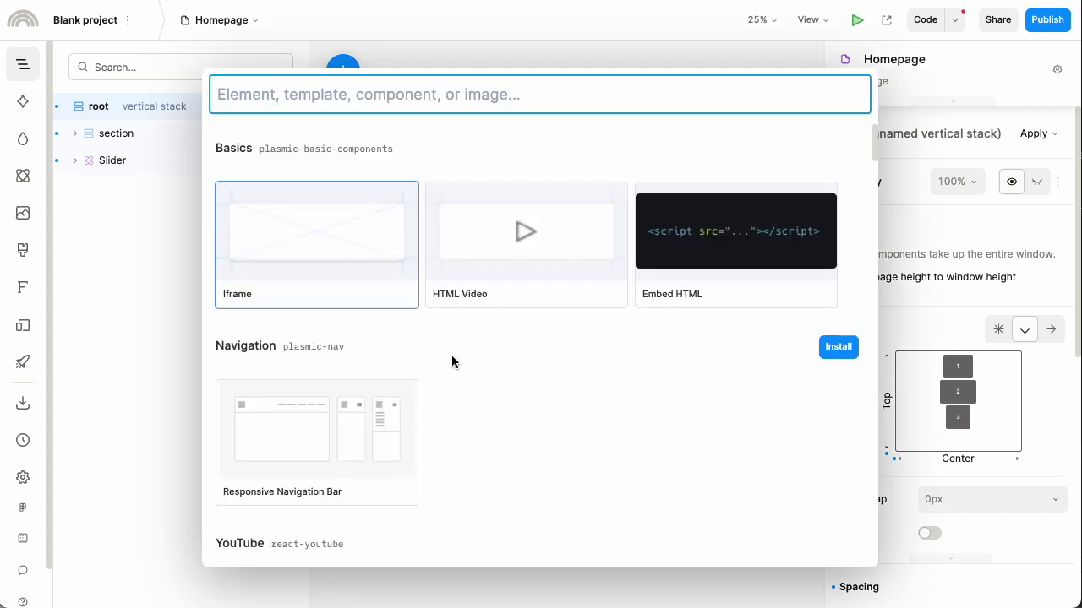
text(shopif)
click(363, 261)
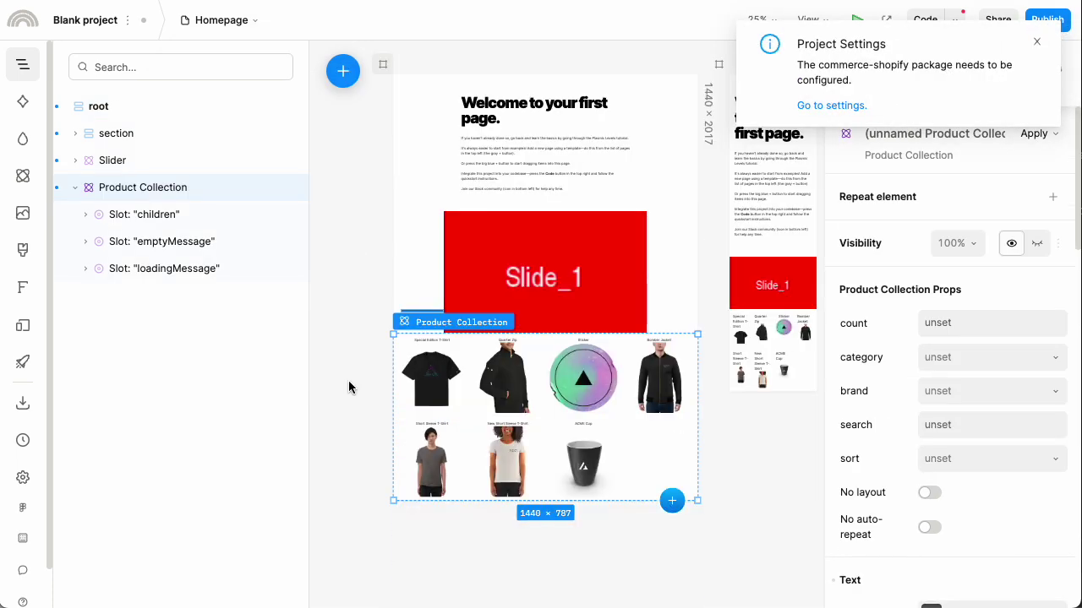
Step: Leave the Product Collection's category unset and dismiss the project settings notice
scroll(349, 387, down, 2)
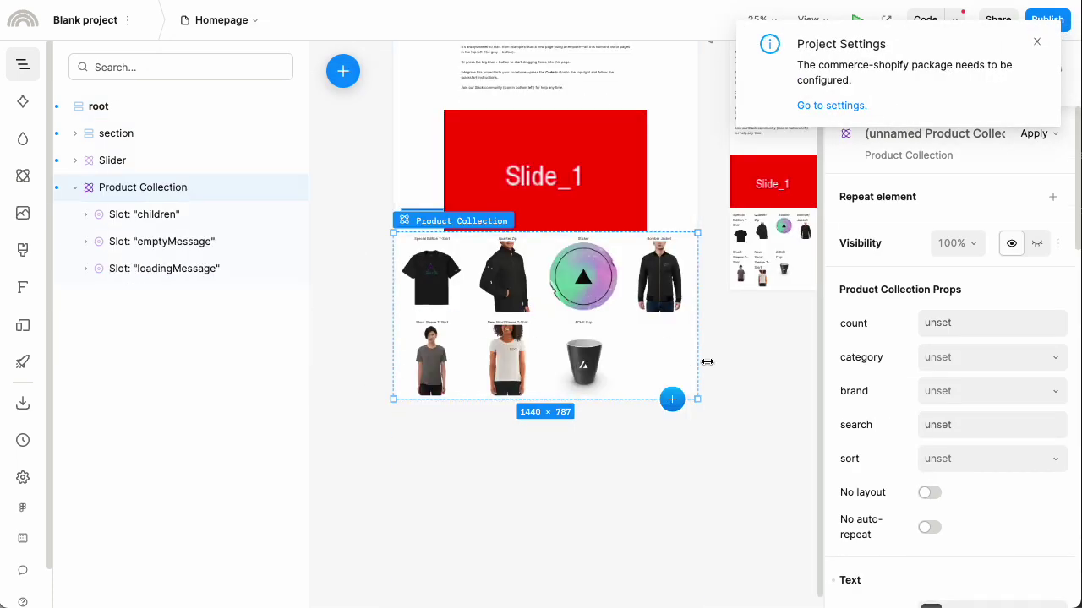
click(963, 362)
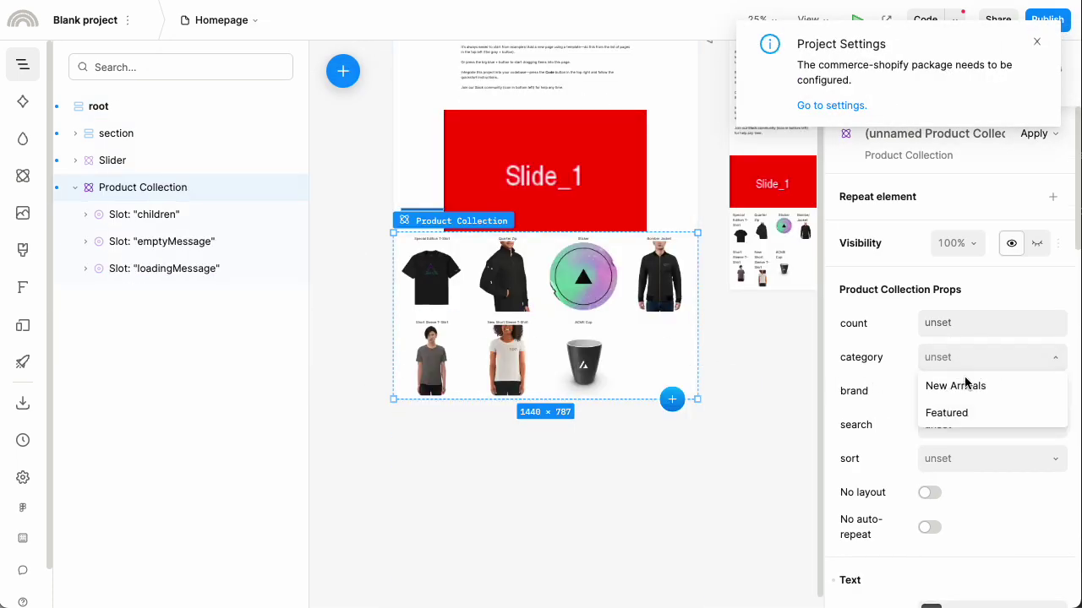
click(875, 389)
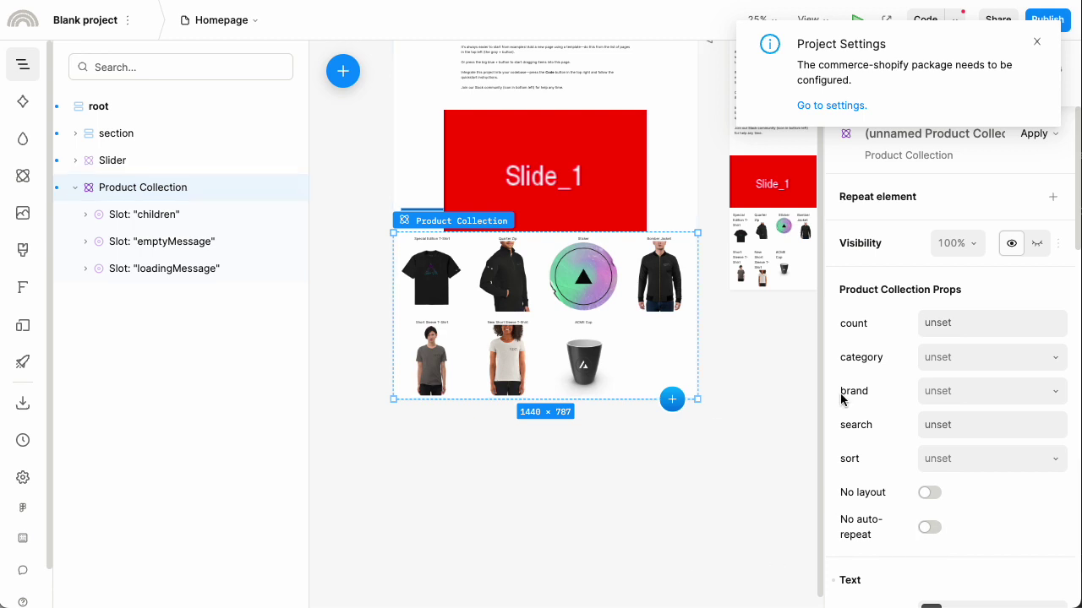
click(1037, 41)
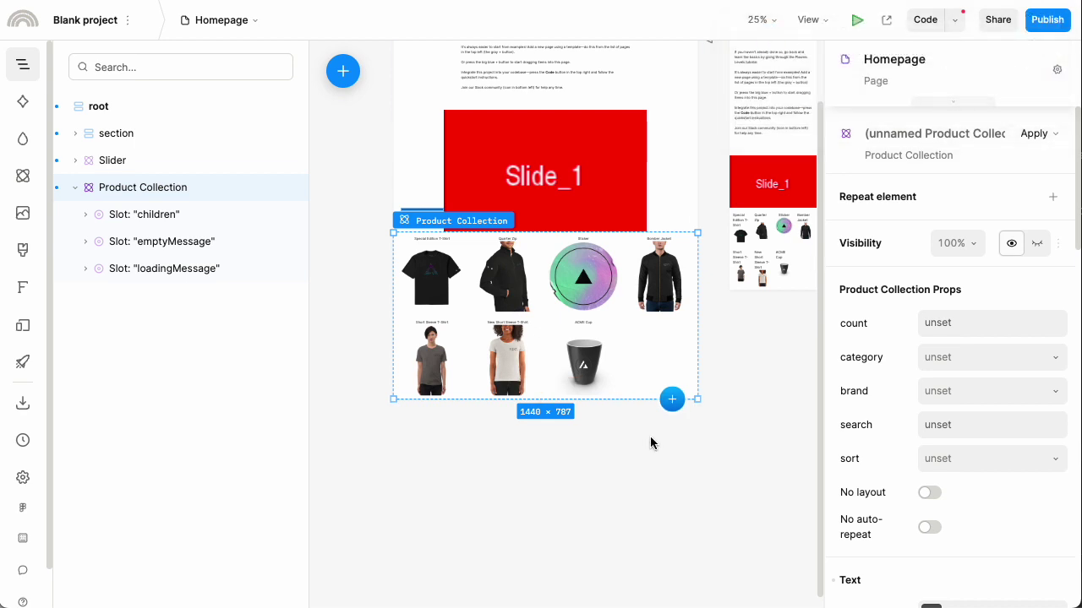
scroll(655, 490, up, 1)
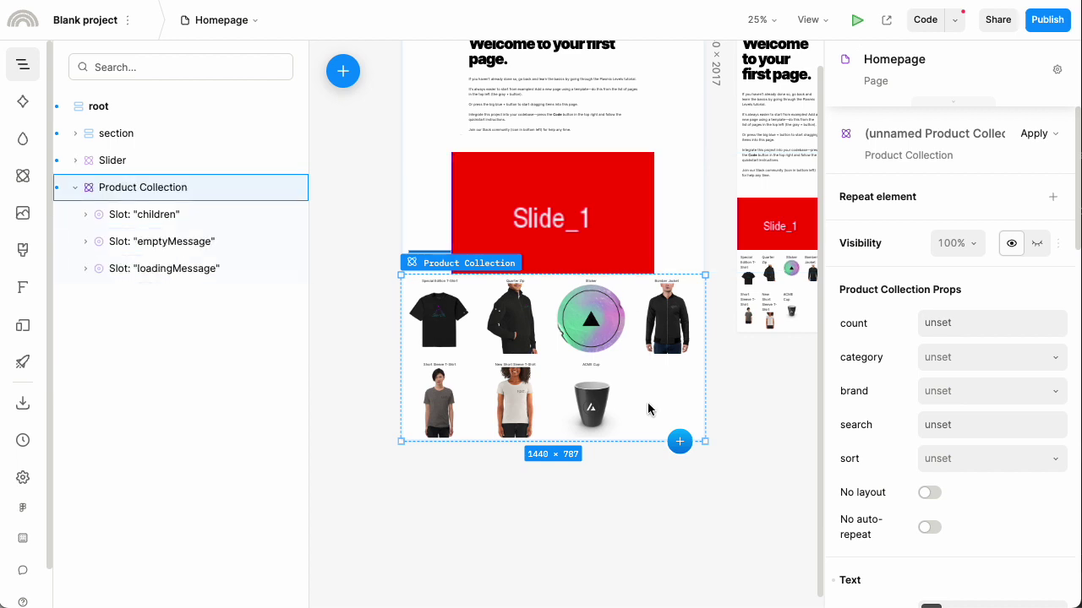
Step: Enable No layout and No auto-repeat, then delete the collection's default vertical stack card
click(928, 493)
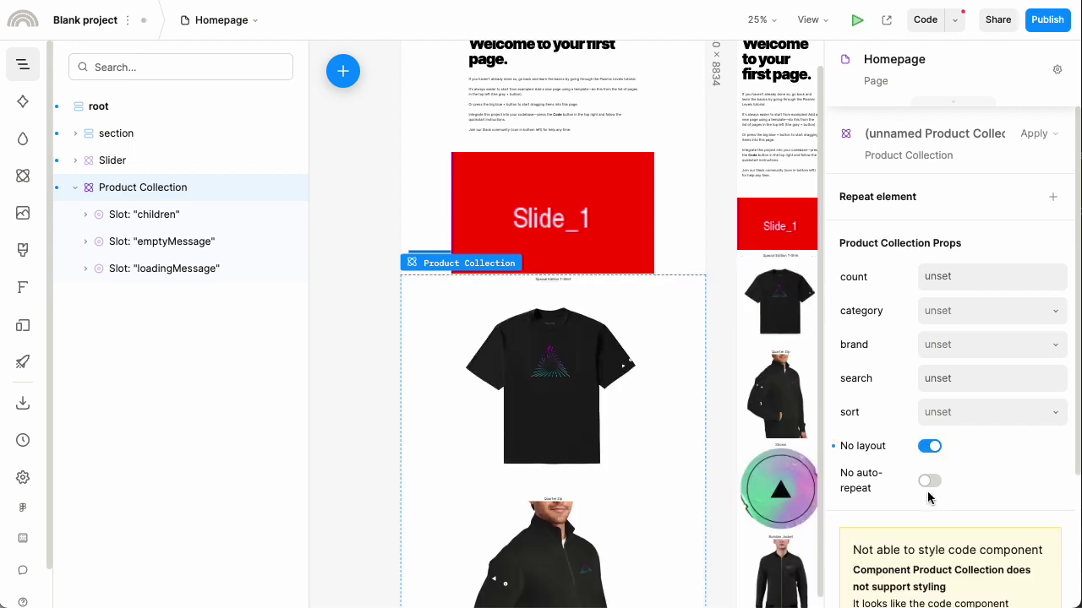
click(929, 481)
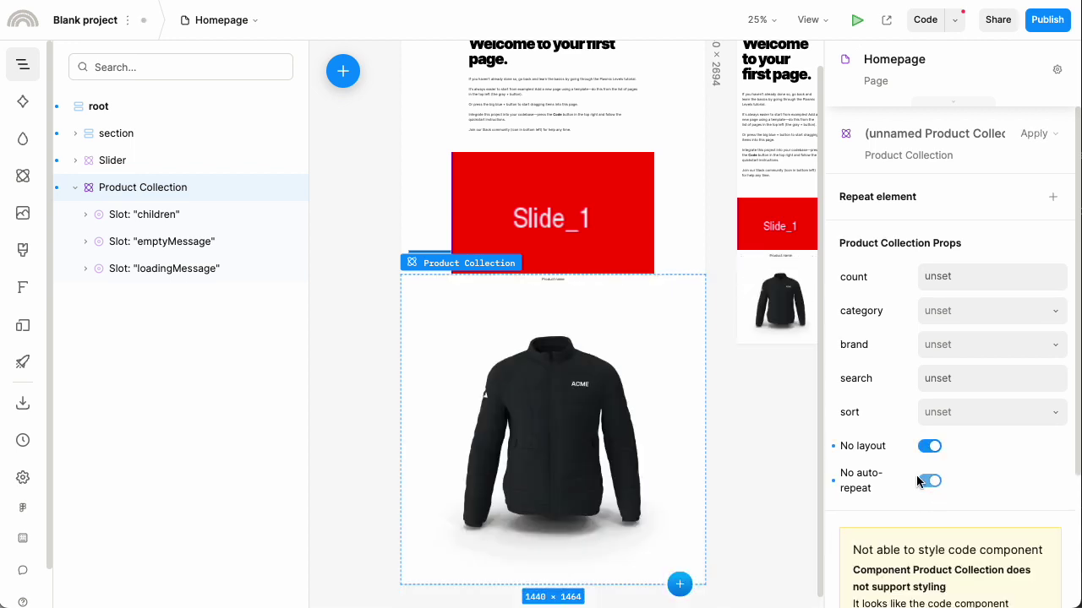
click(180, 225)
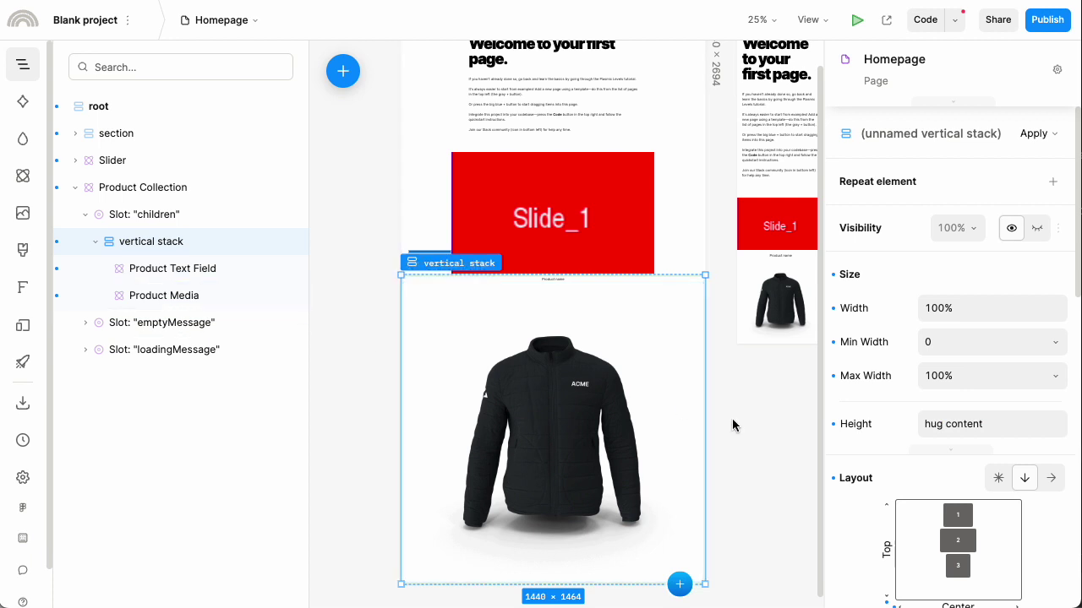
key(Delete)
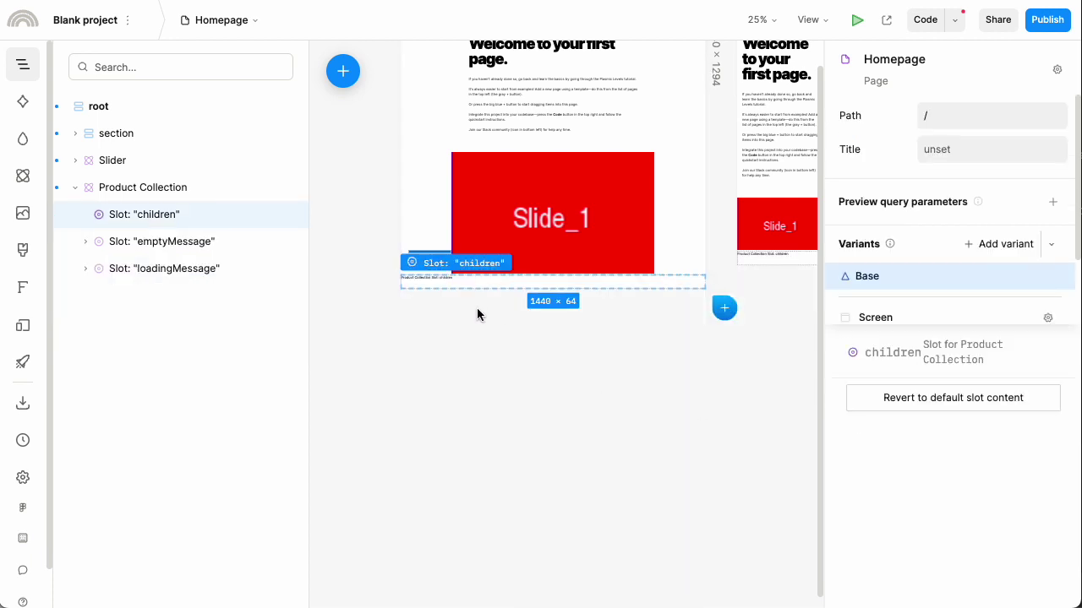
click(203, 192)
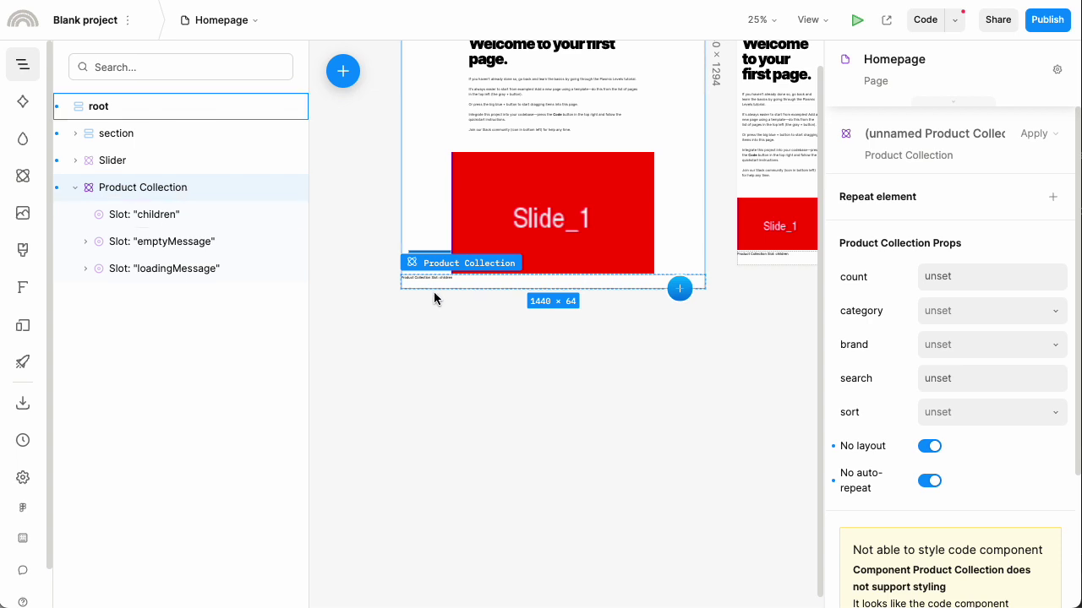
Step: Drag the Slider into the Product Collection's children slot, keeping its three image slides
scroll(426, 294, up, 3)
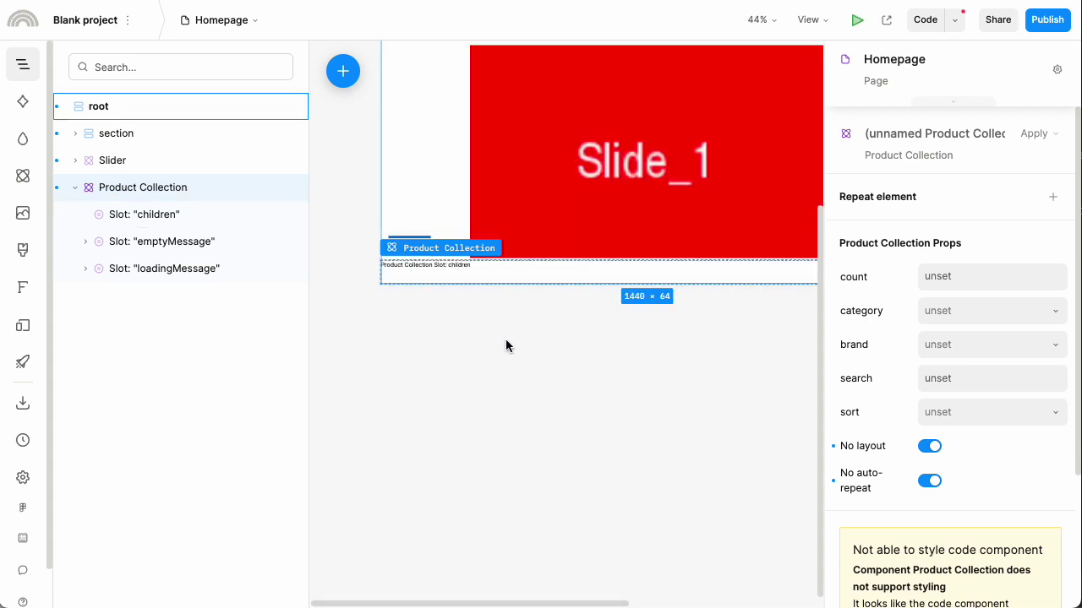
click(112, 160)
drag(508, 166, 497, 298)
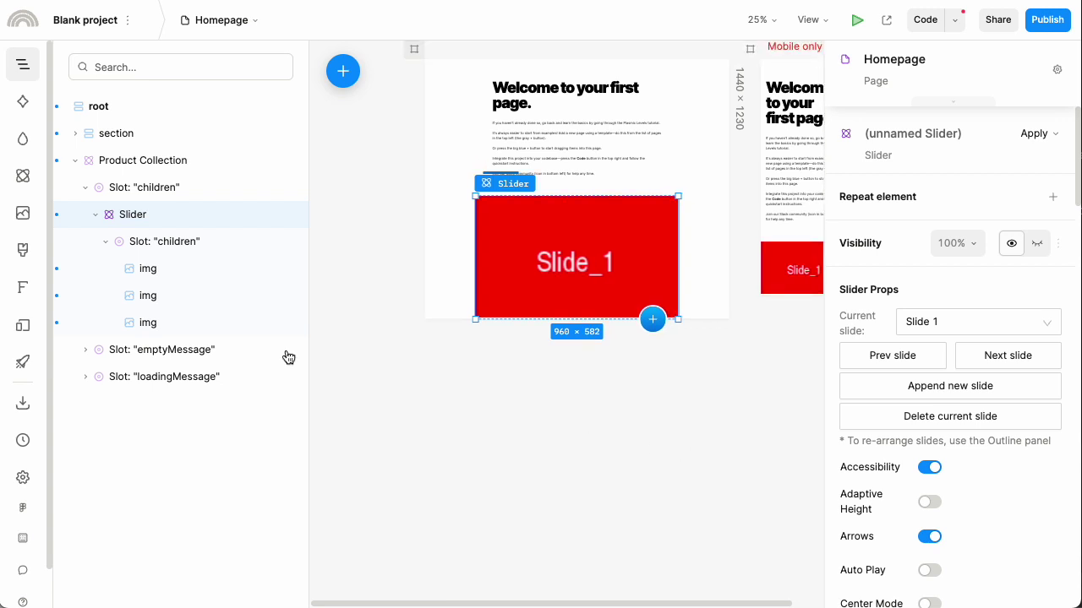
click(191, 295)
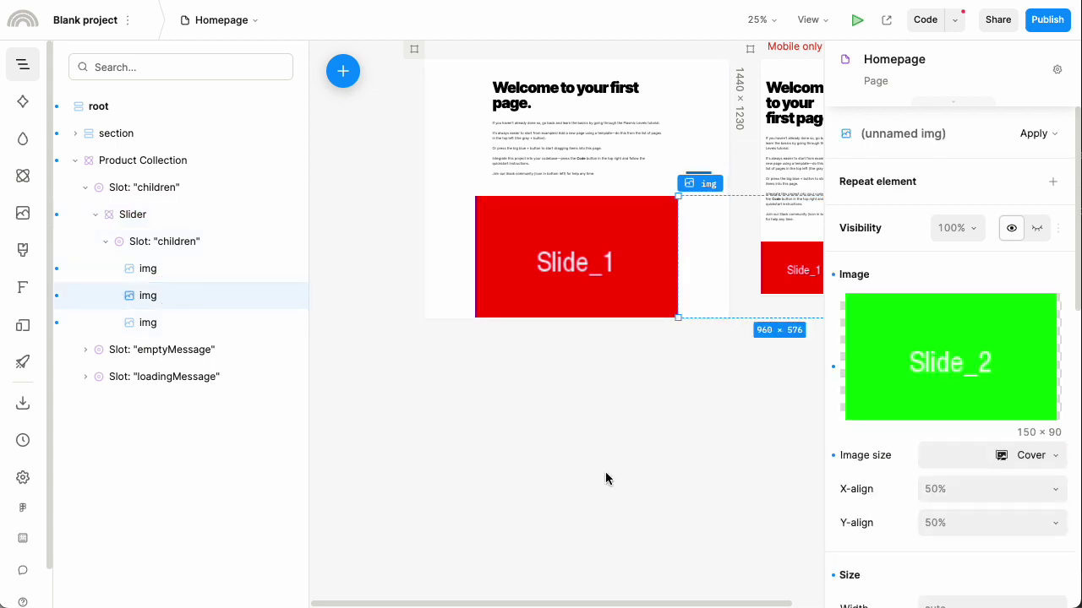
Step: Delete the extra slide images and repeat the remaining image over $ctx products
key(Delete)
key(Delete)
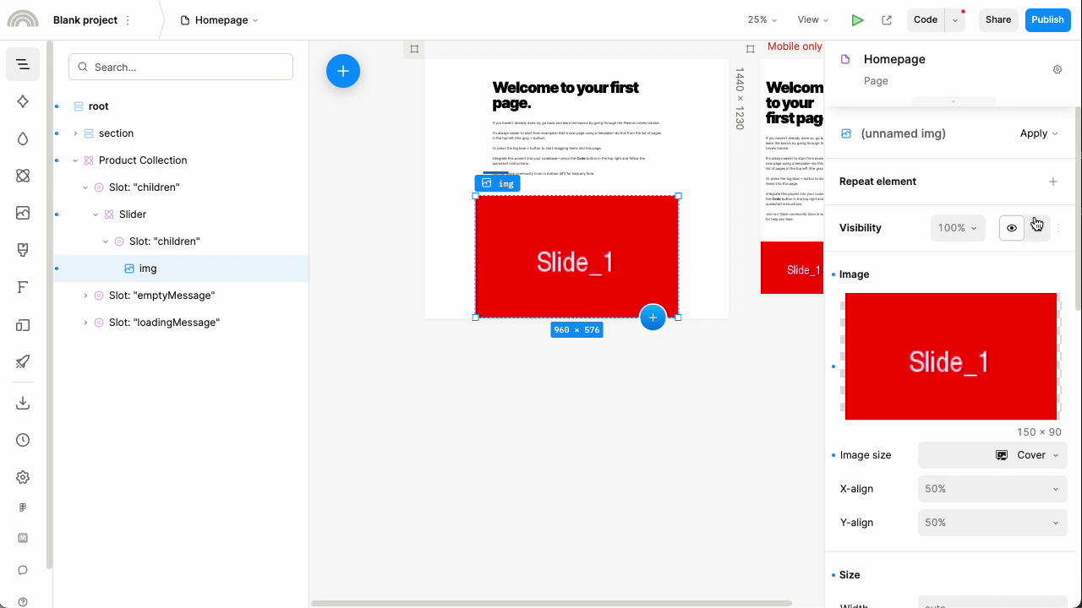
click(1053, 181)
click(997, 221)
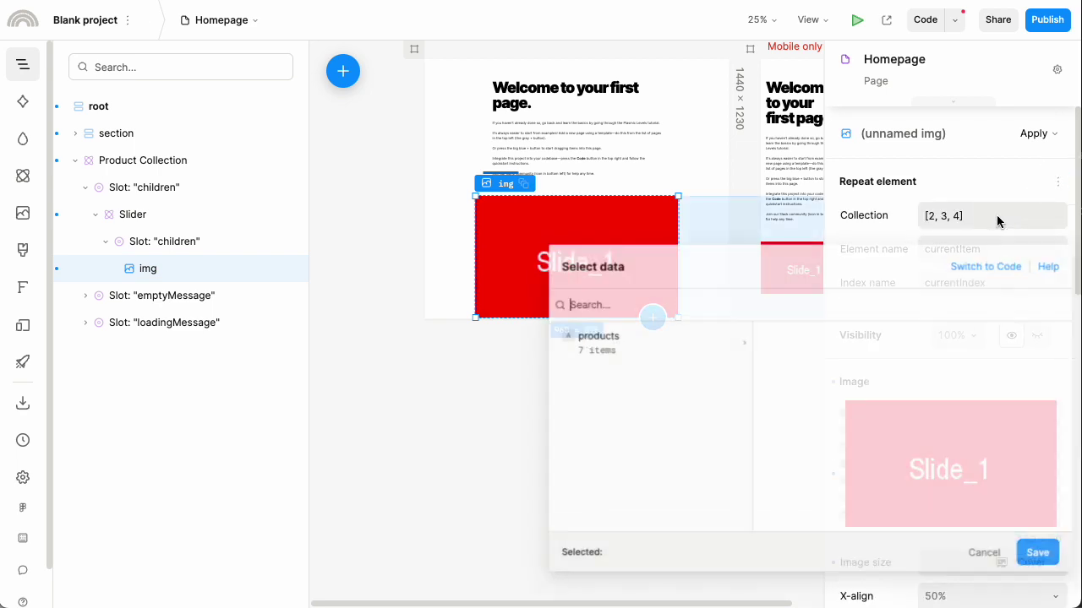
click(583, 355)
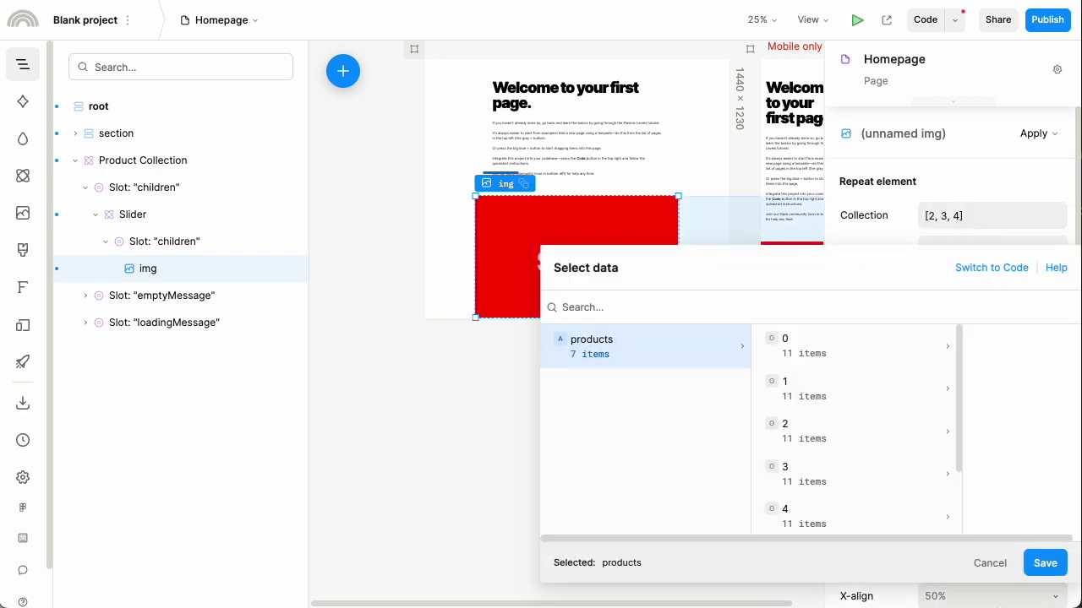
click(1044, 563)
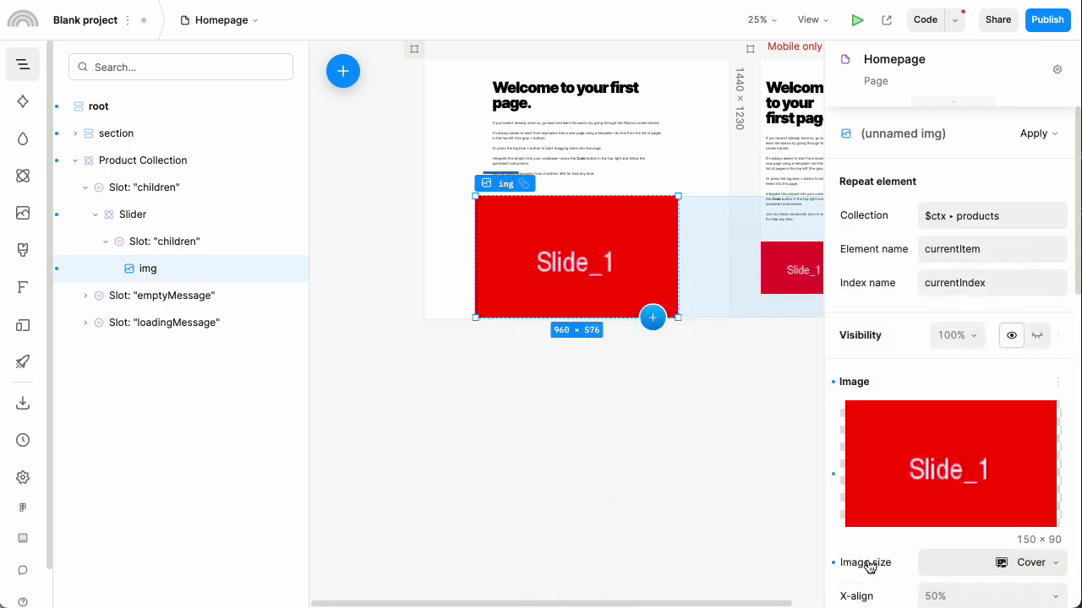
Step: Preview the Homepage and swipe the slider to check the repeated image
click(857, 20)
scroll(953, 434, down, 5)
drag(883, 379, 543, 386)
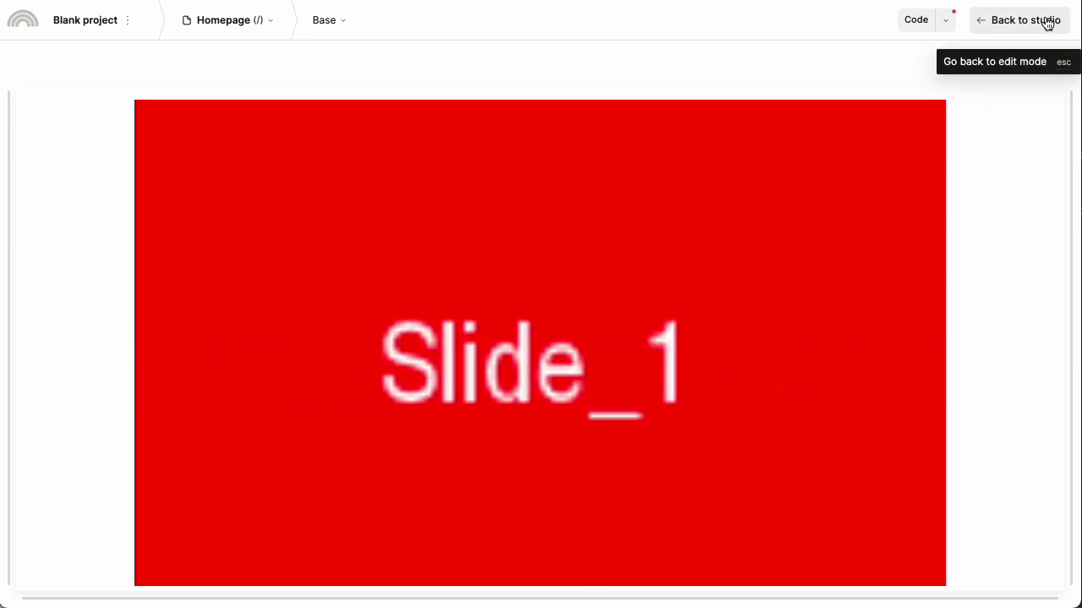
click(1047, 19)
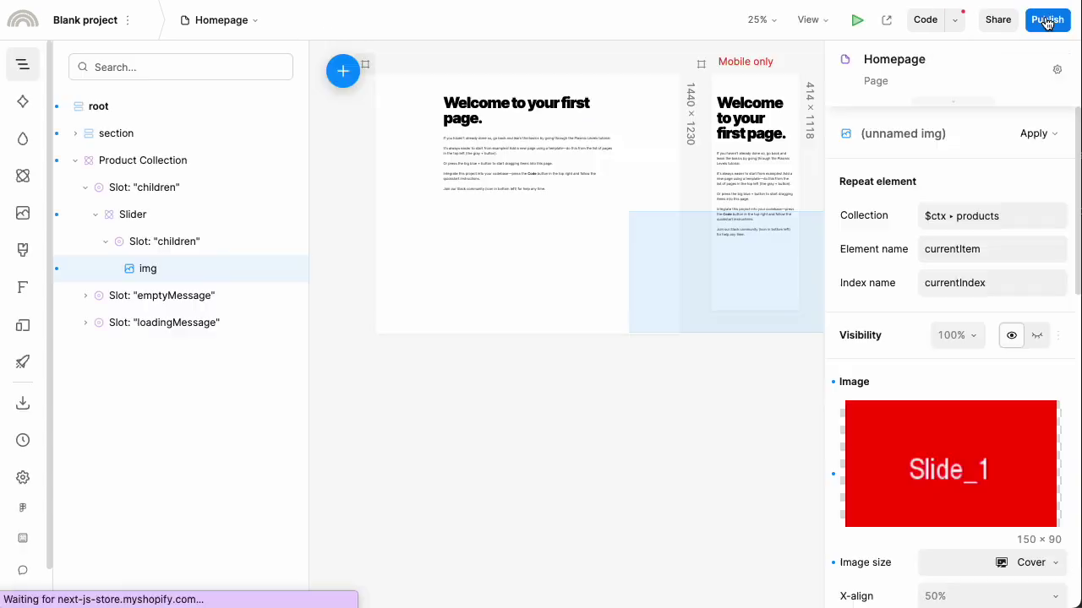
Step: Bind the image source to currentItem > images > 0 > url via the data picker
right_click(938, 437)
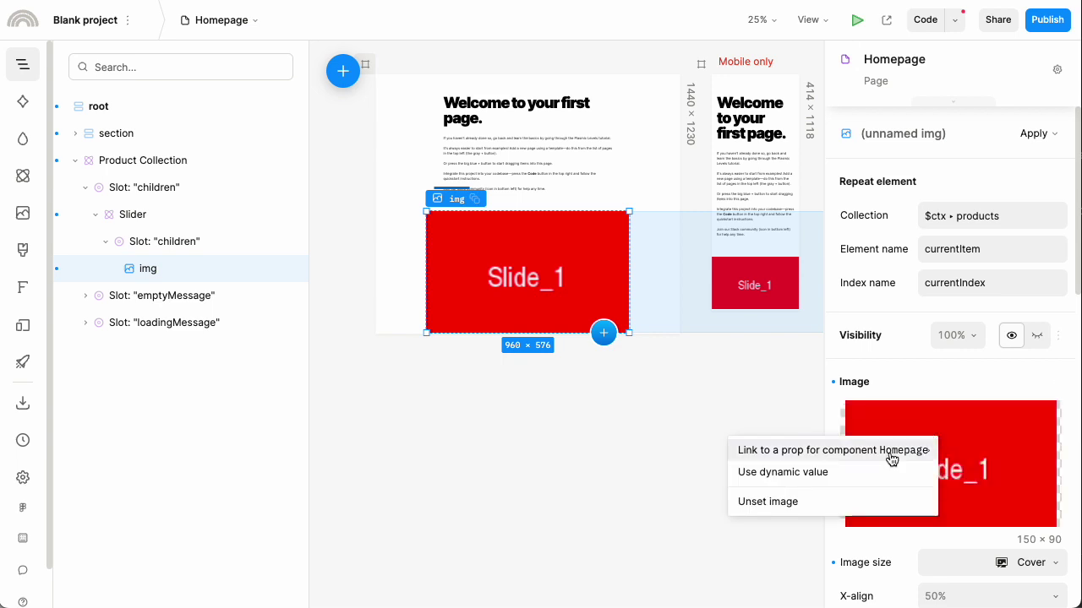
click(865, 472)
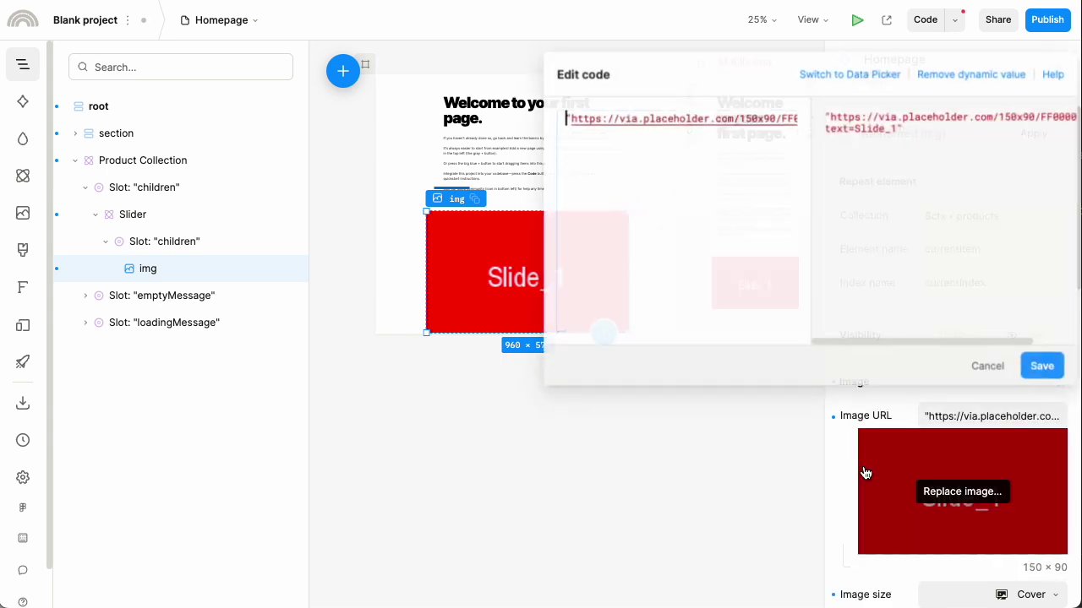
click(839, 69)
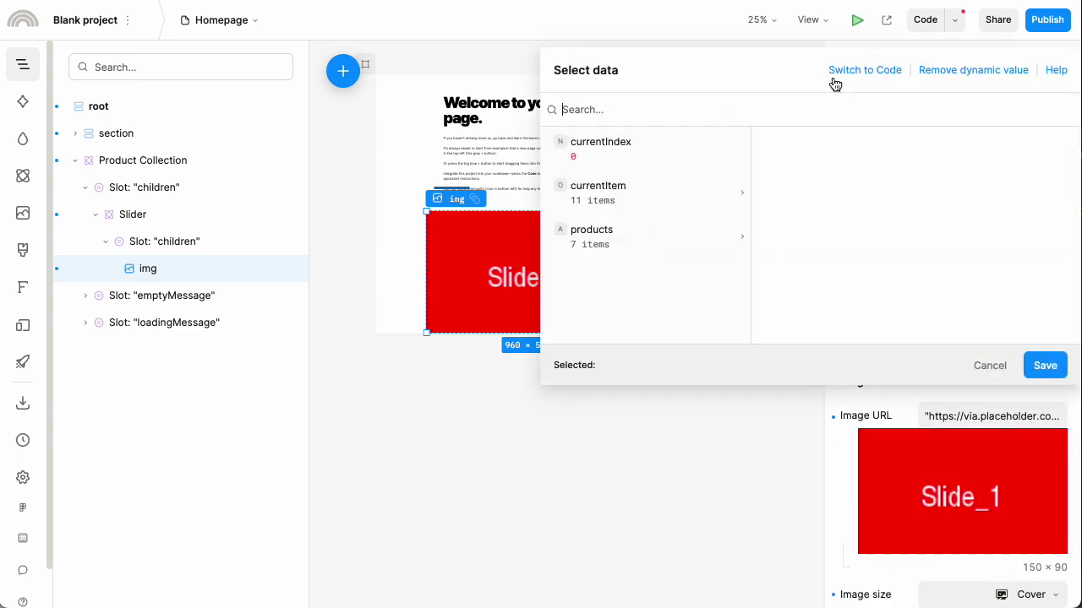
click(651, 203)
scroll(852, 245, down, 5)
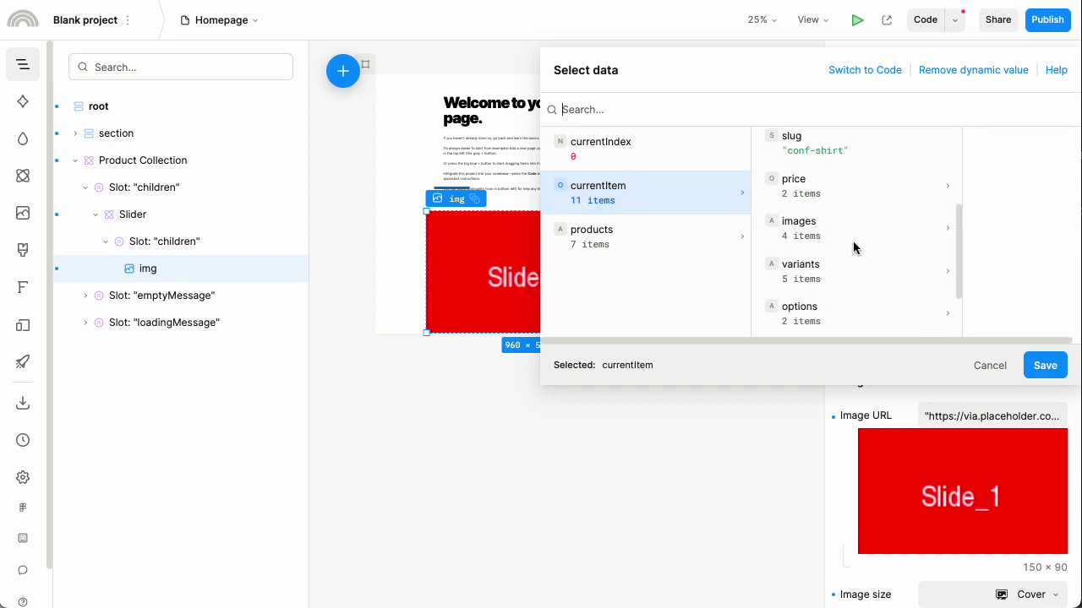
click(843, 156)
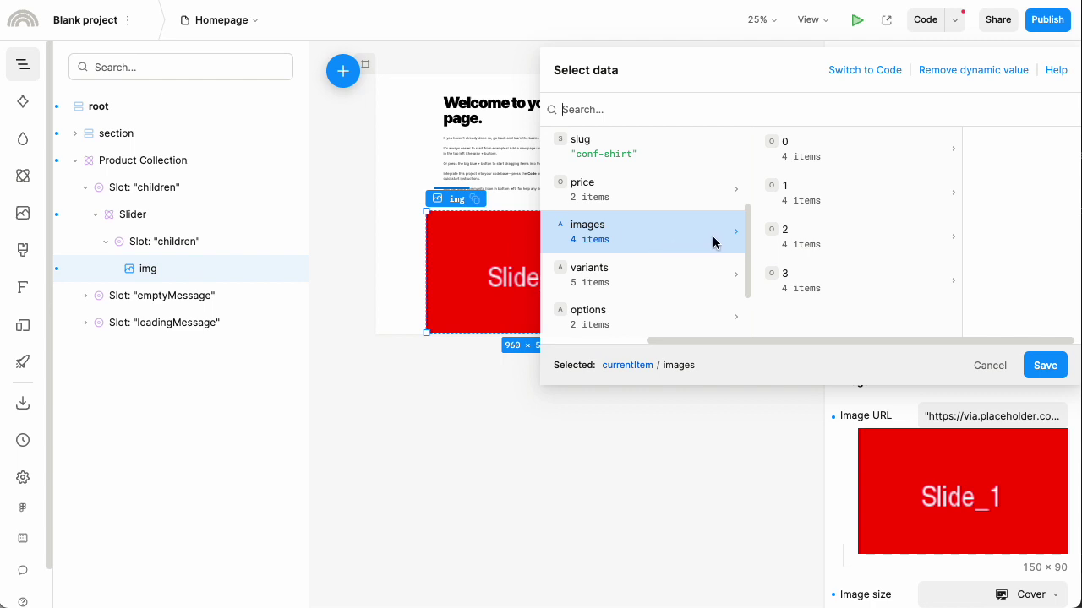
click(812, 152)
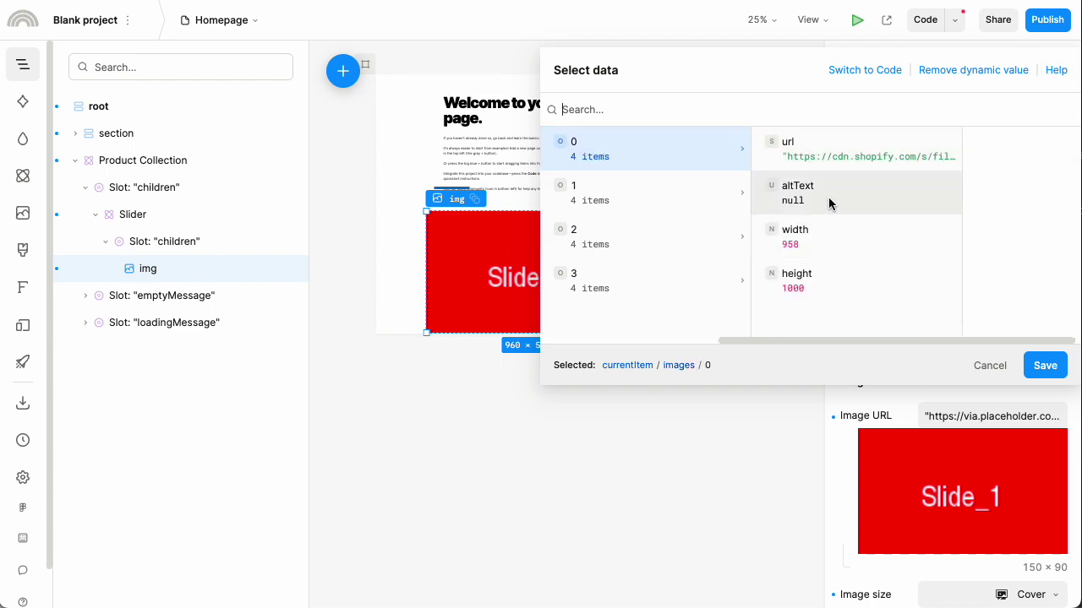
click(832, 150)
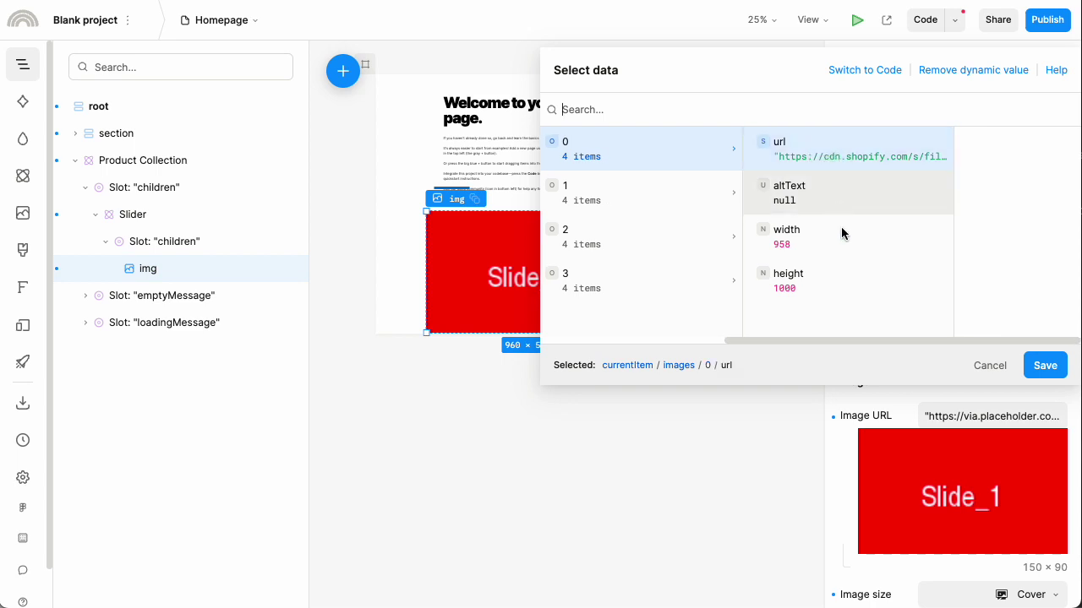
click(1049, 367)
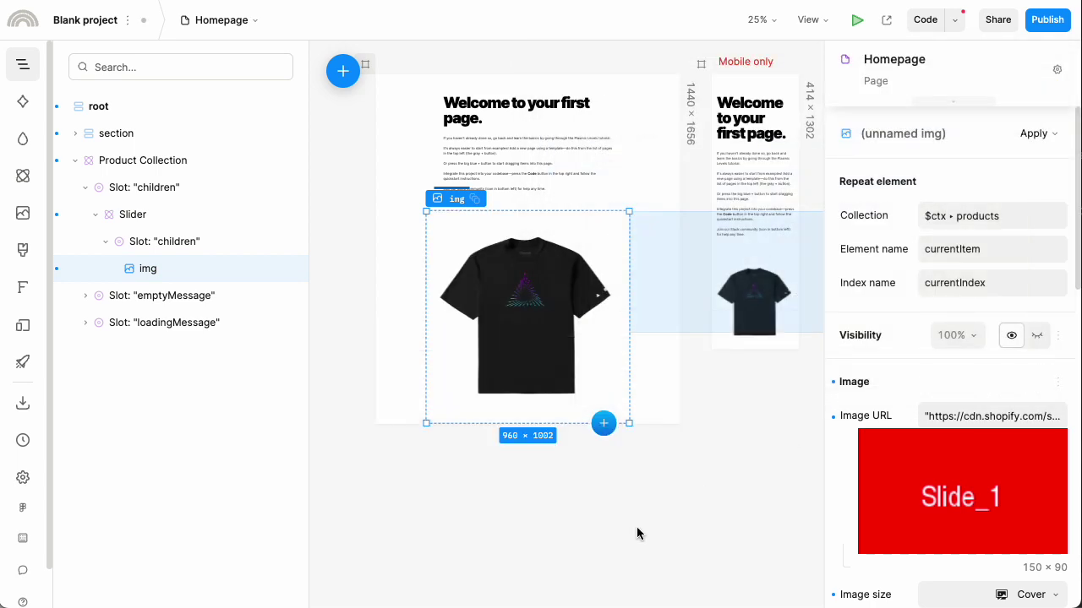
click(856, 20)
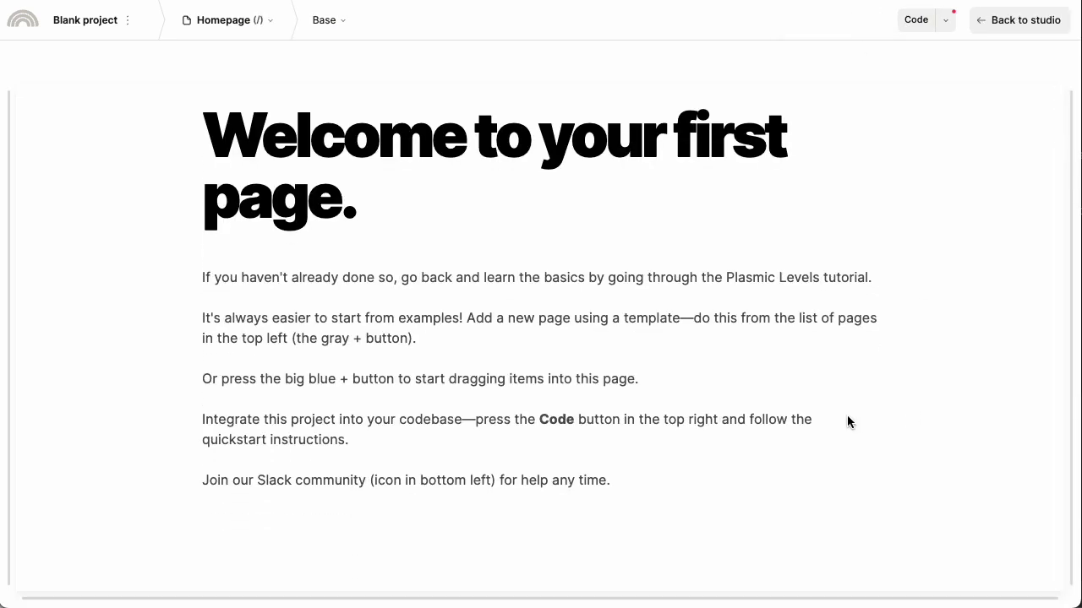
scroll(848, 413, down, 10)
scroll(814, 386, right, 15)
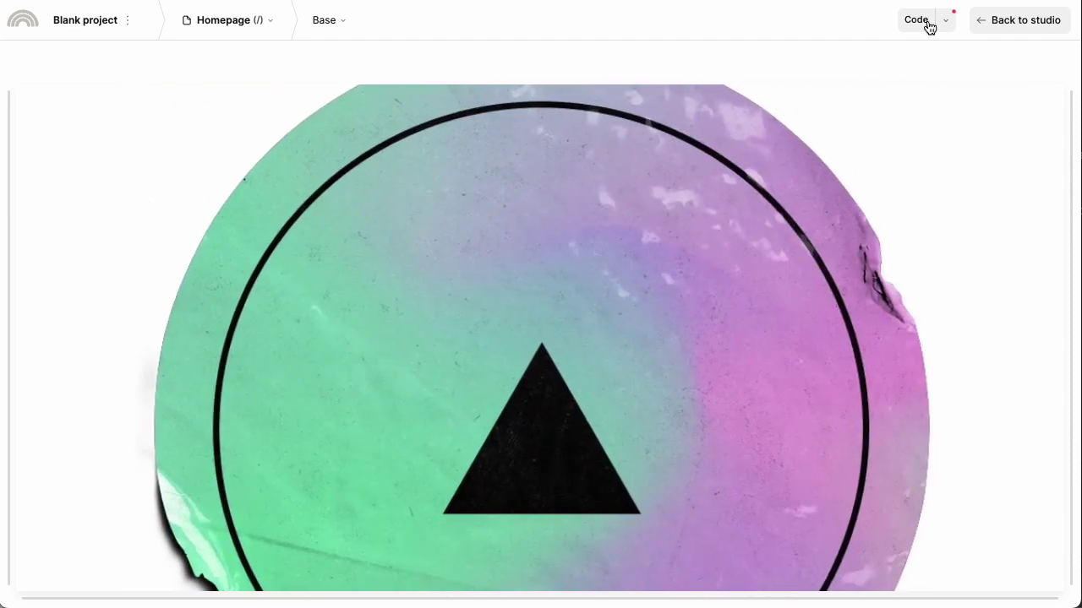
click(985, 23)
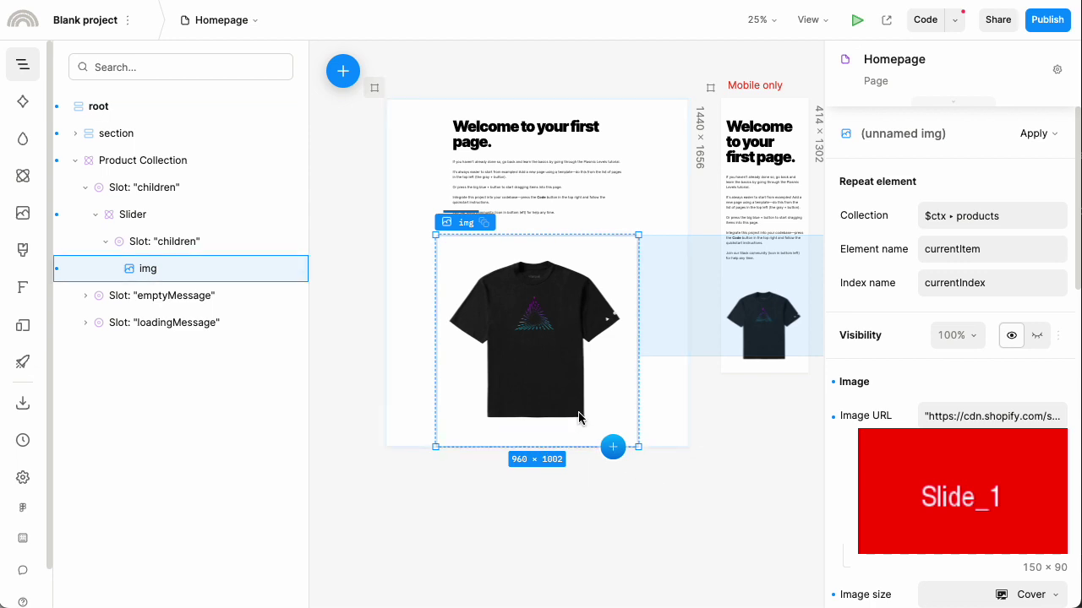
Step: Wrap the product image in a vertical stack and move the repetition onto that stack
right_click(554, 341)
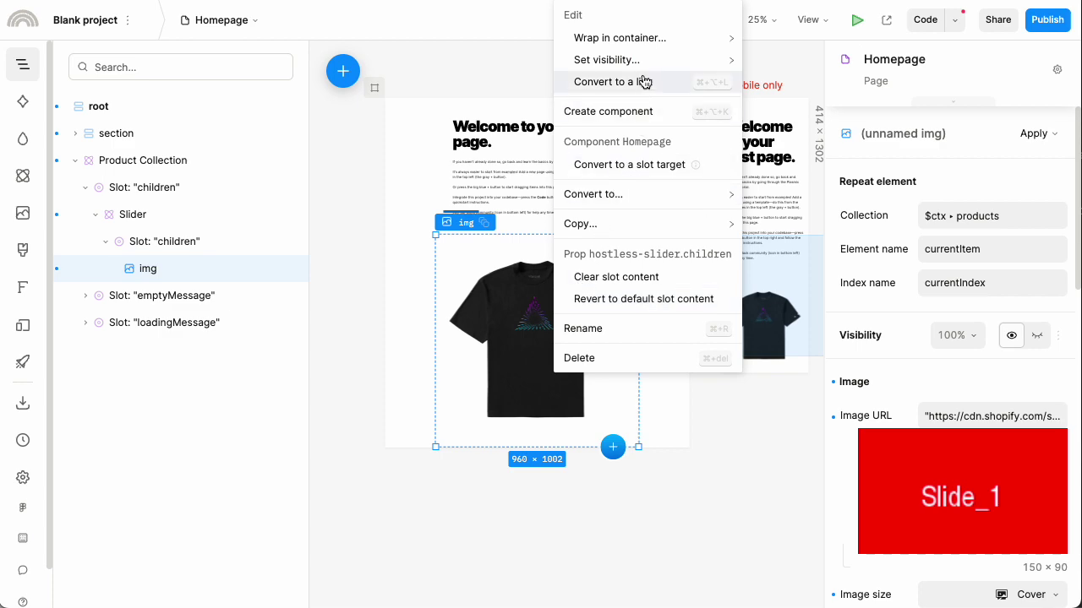
mouse_move(642, 38)
click(768, 65)
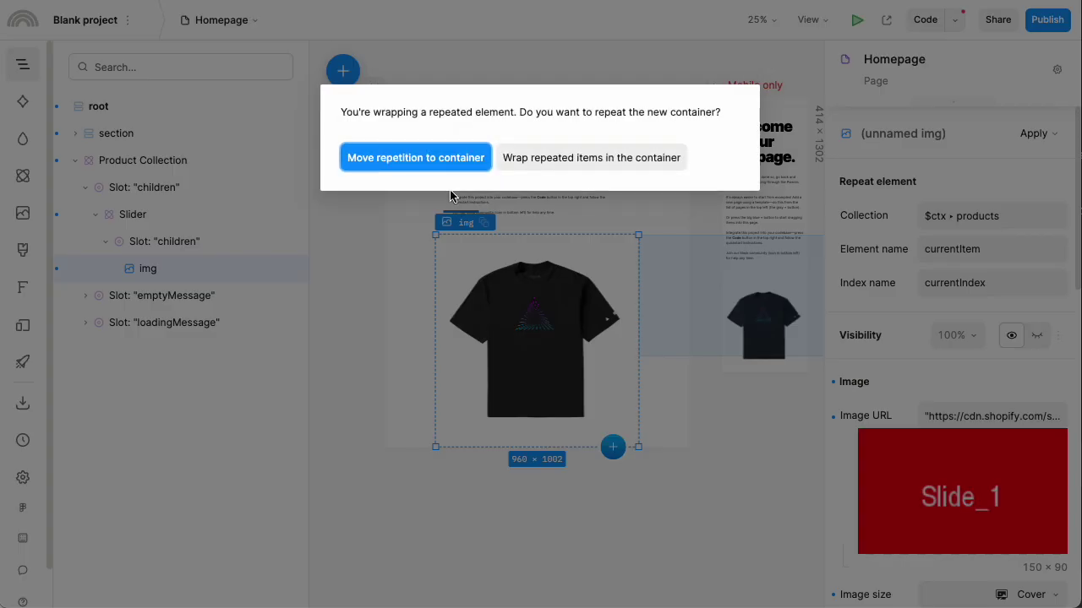
click(359, 158)
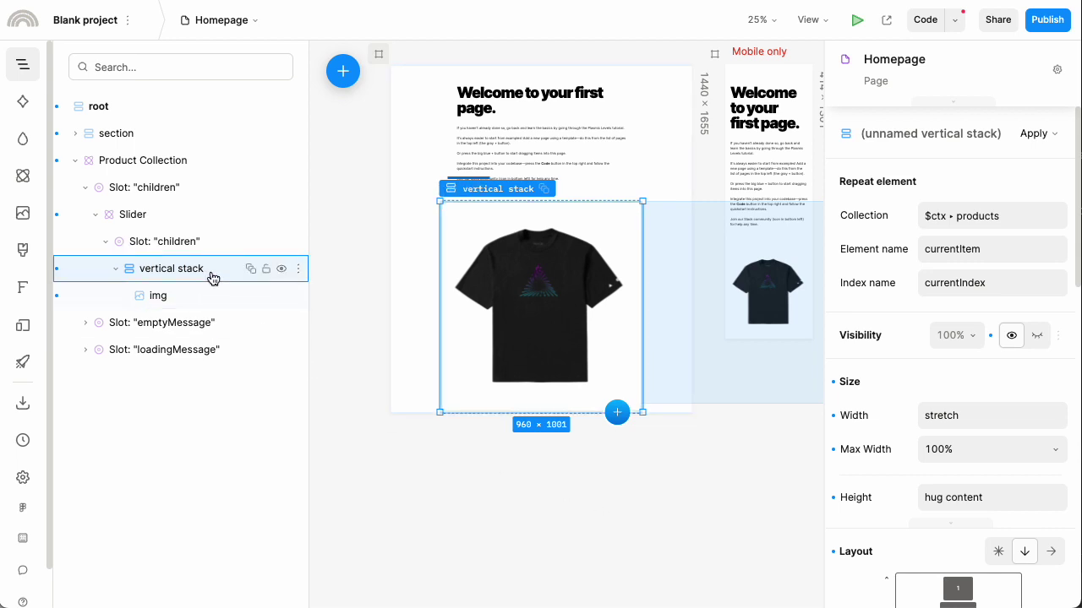
click(617, 413)
Step: Add a text element below the product image with a font size of 48
click(676, 509)
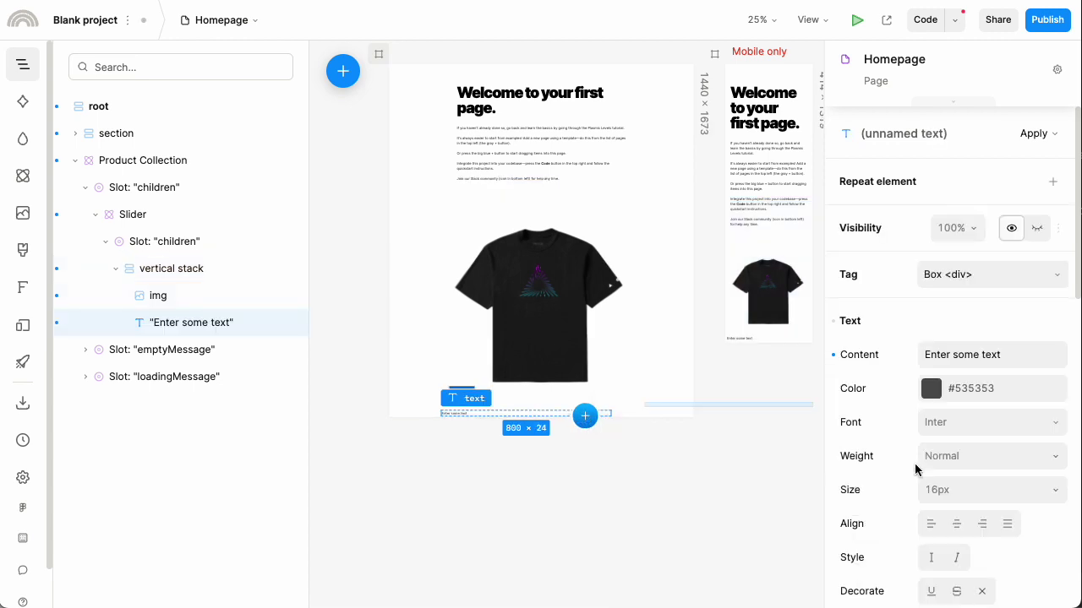
scroll(986, 455, down, 2)
text(48)
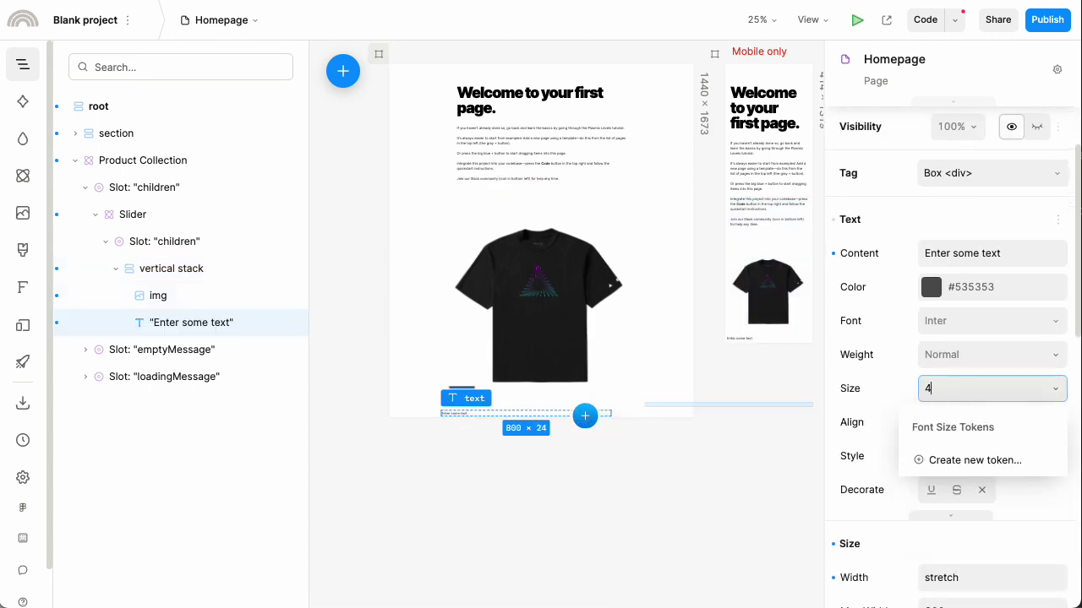
key(Return)
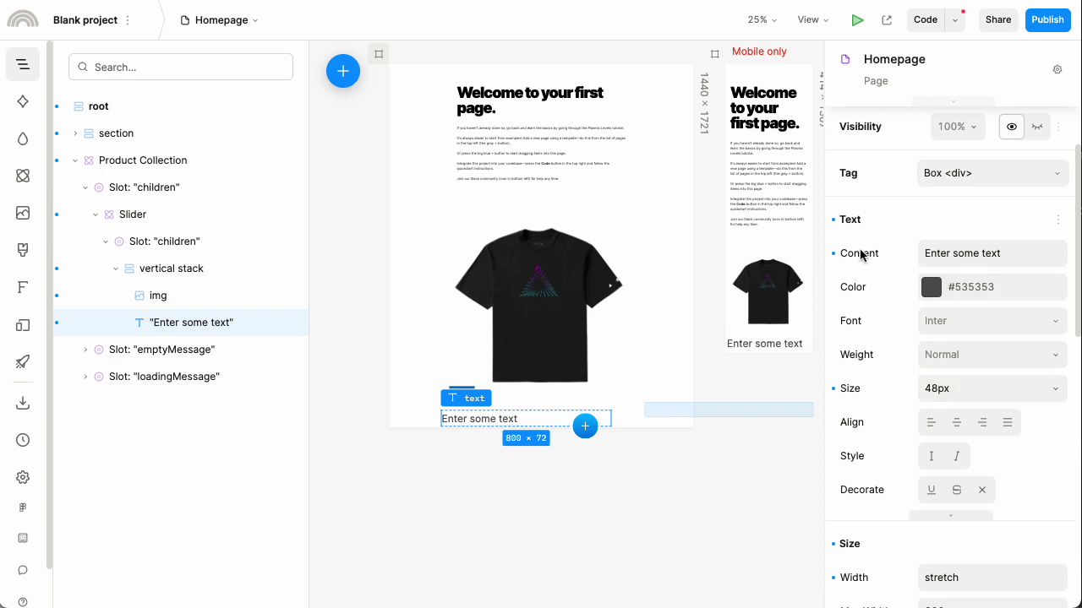
Step: Bind the text's content to currentItem.name and duplicate the text
right_click(860, 255)
click(875, 277)
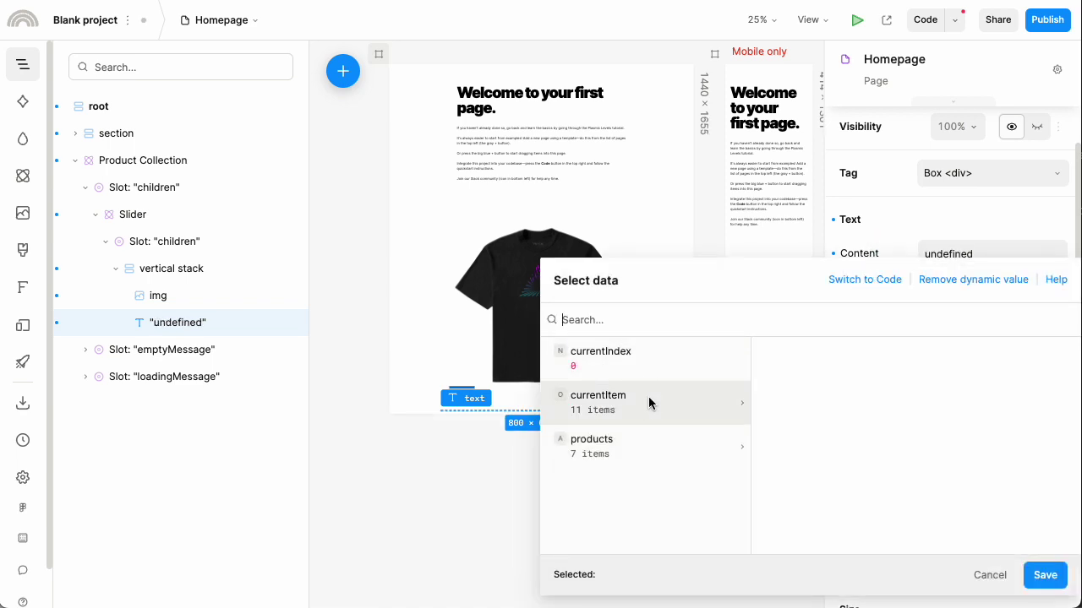
click(648, 396)
click(817, 408)
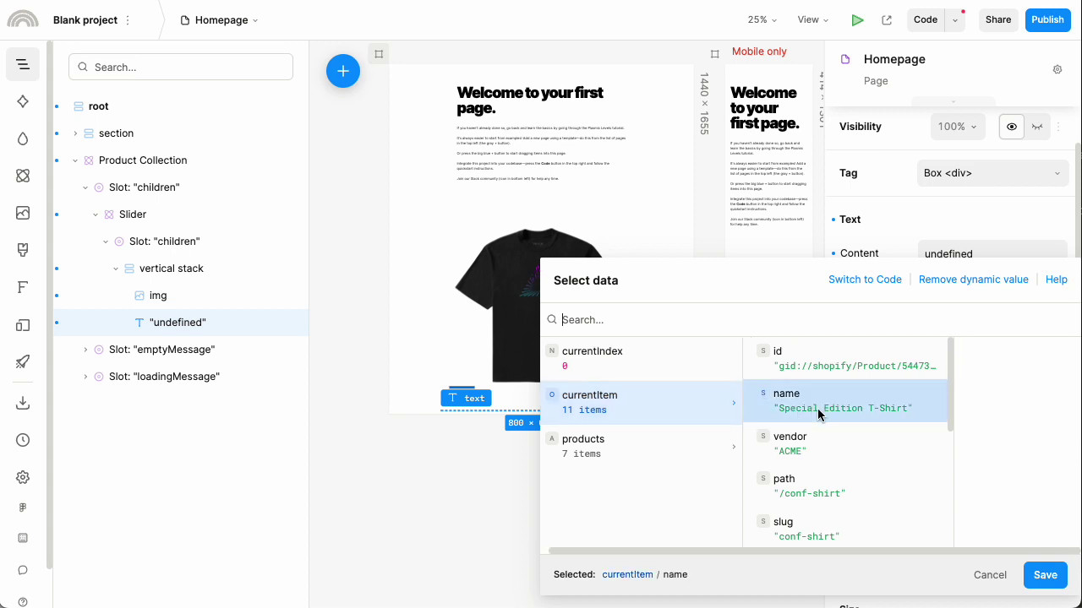
click(1036, 579)
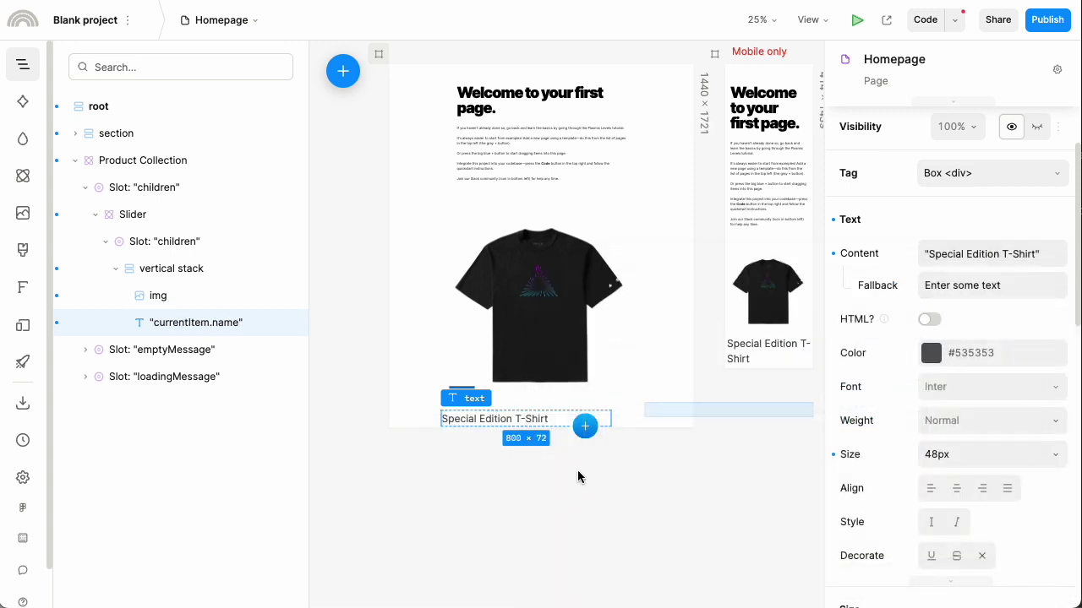
key(ctrl+d)
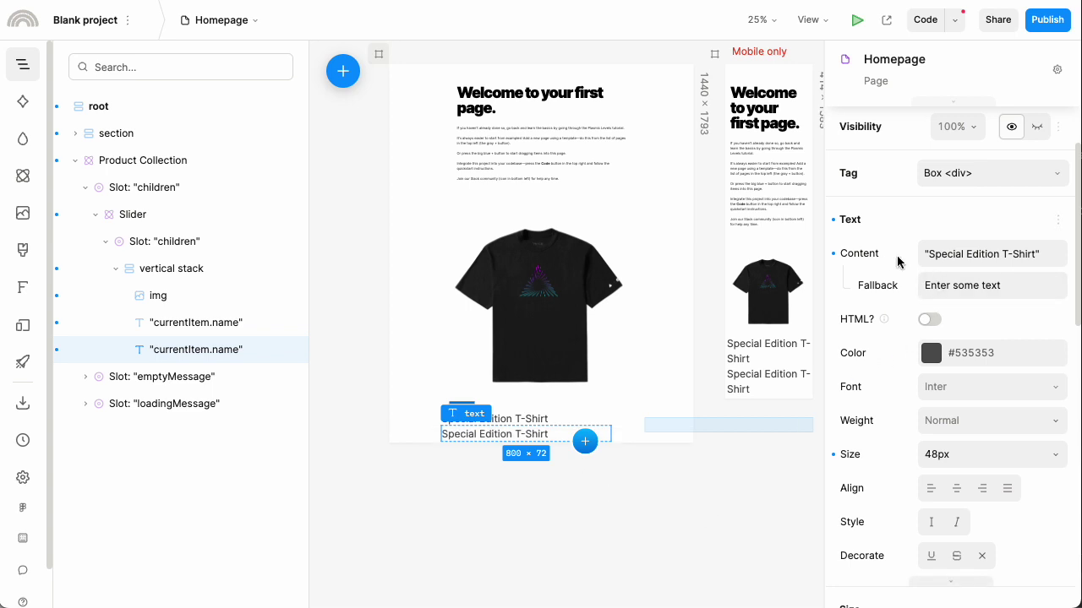
Step: Bind the copied text's content to currentItem.price.value so it shows 50
click(962, 259)
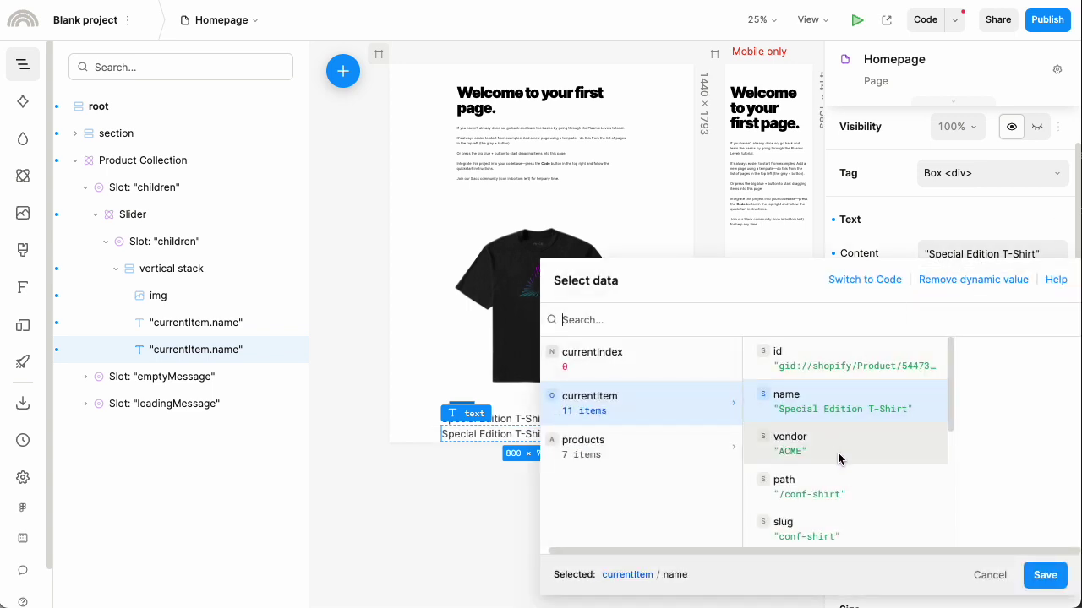
scroll(837, 452, down, 2)
scroll(837, 452, down, 3)
scroll(837, 450, up, 5)
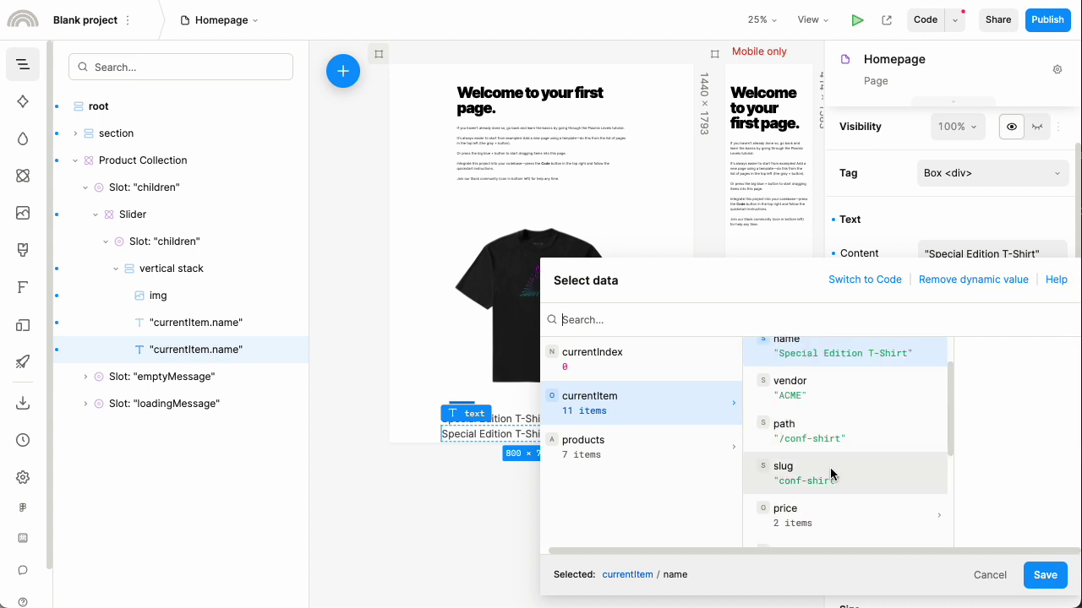
click(820, 513)
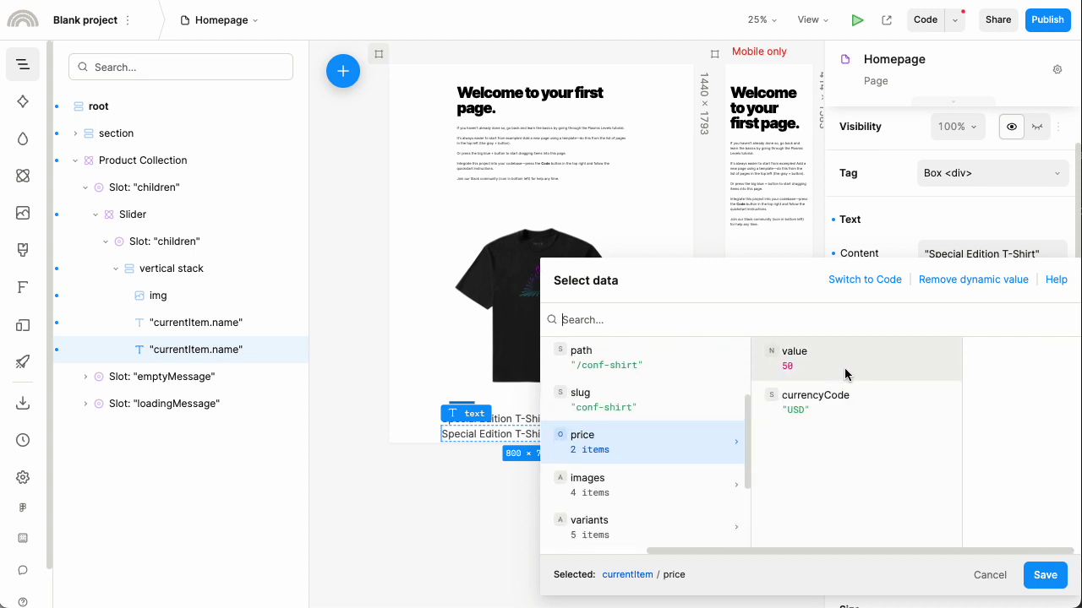
click(844, 364)
click(1045, 574)
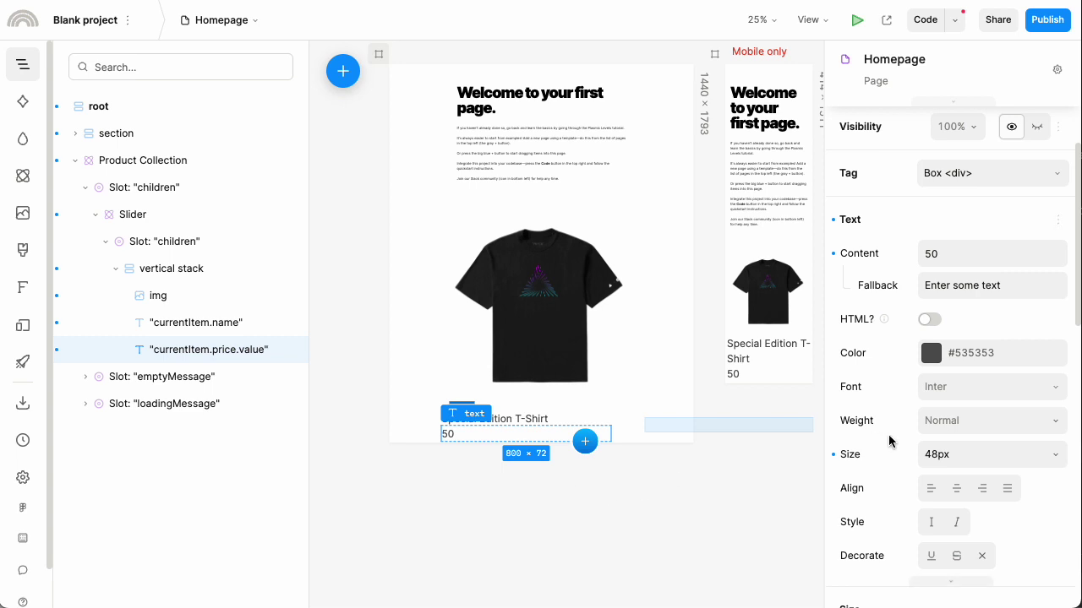
Step: Center-align the price and product name texts beneath the T-shirt
click(956, 488)
click(548, 418)
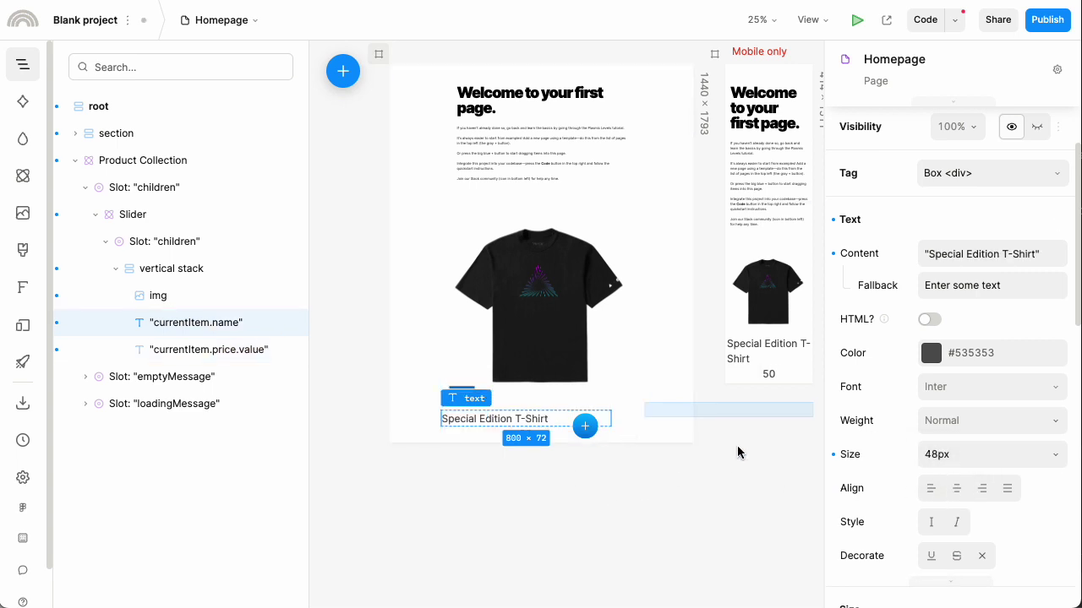
click(956, 489)
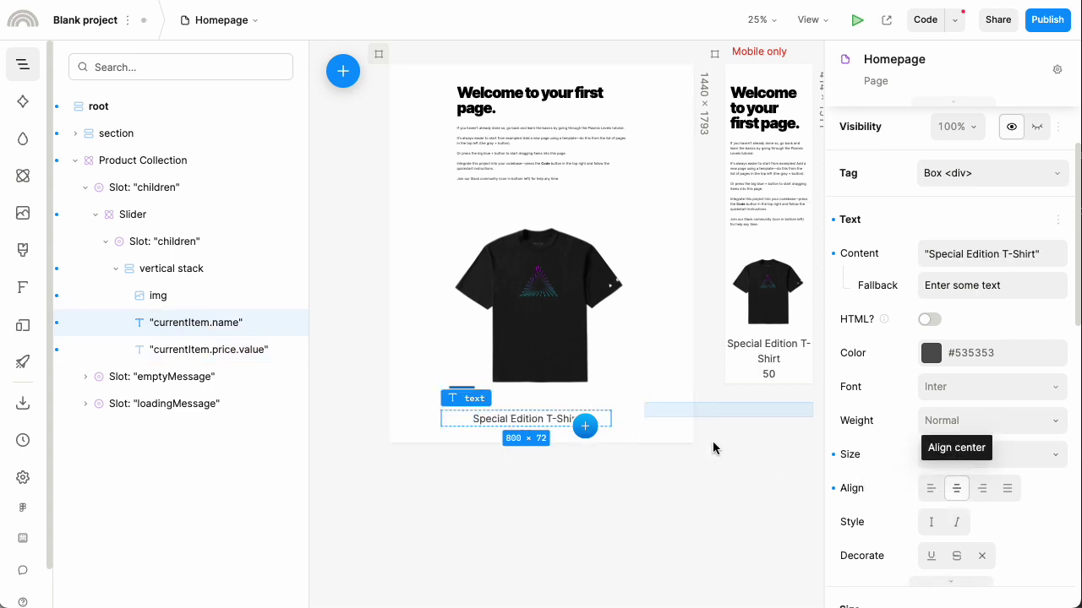
click(621, 427)
scroll(578, 468, right, 2)
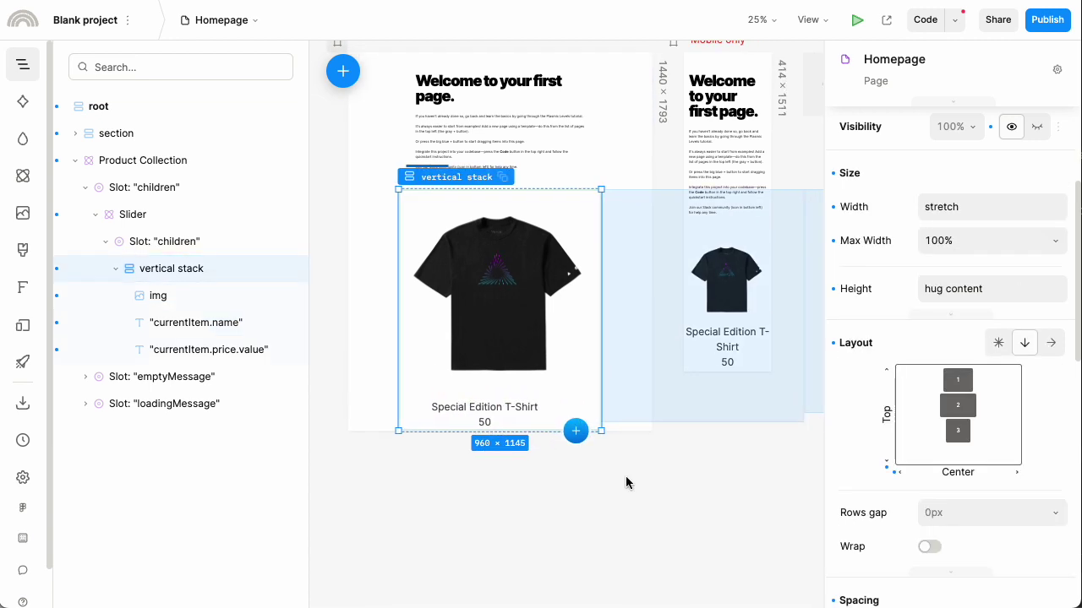
click(857, 19)
scroll(915, 326, down, 10)
scroll(882, 333, right, 5)
scroll(706, 279, right, 10)
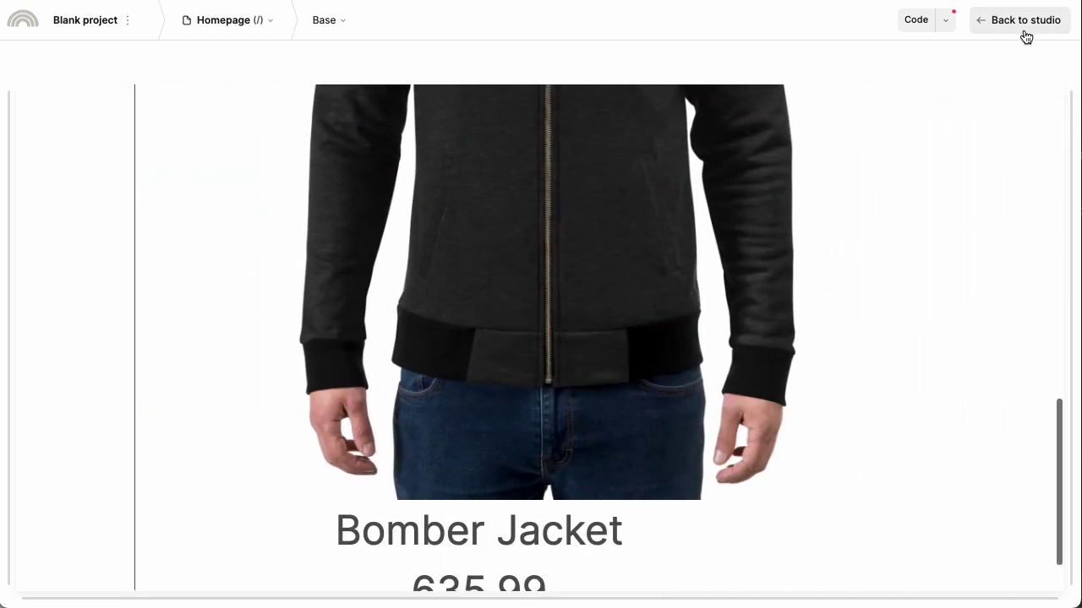
click(1024, 24)
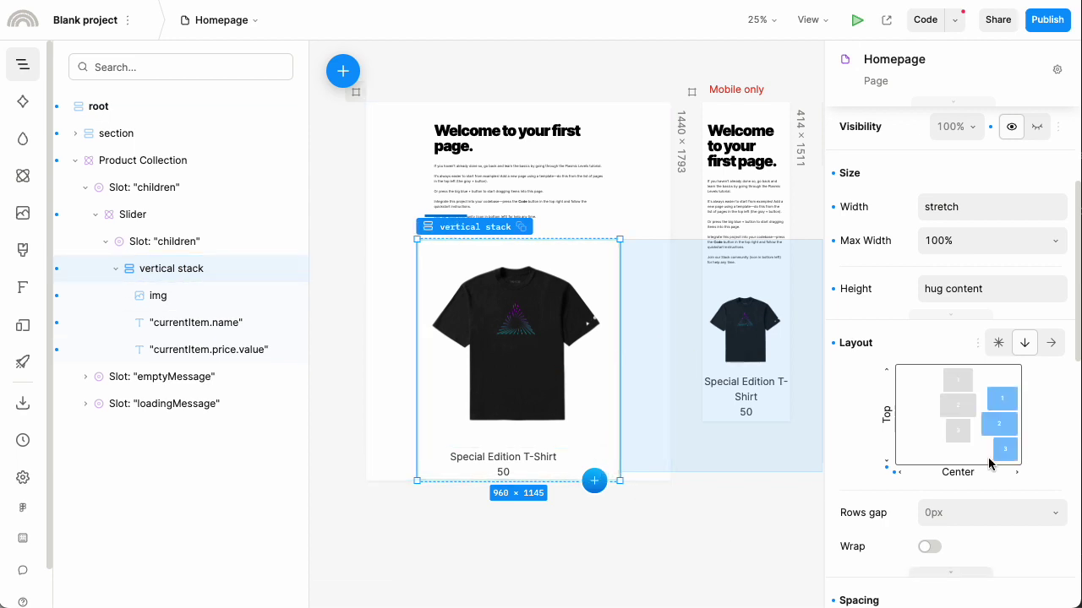
Step: Change the repeated product card's element tag to Link <a>
scroll(987, 448, down, 10)
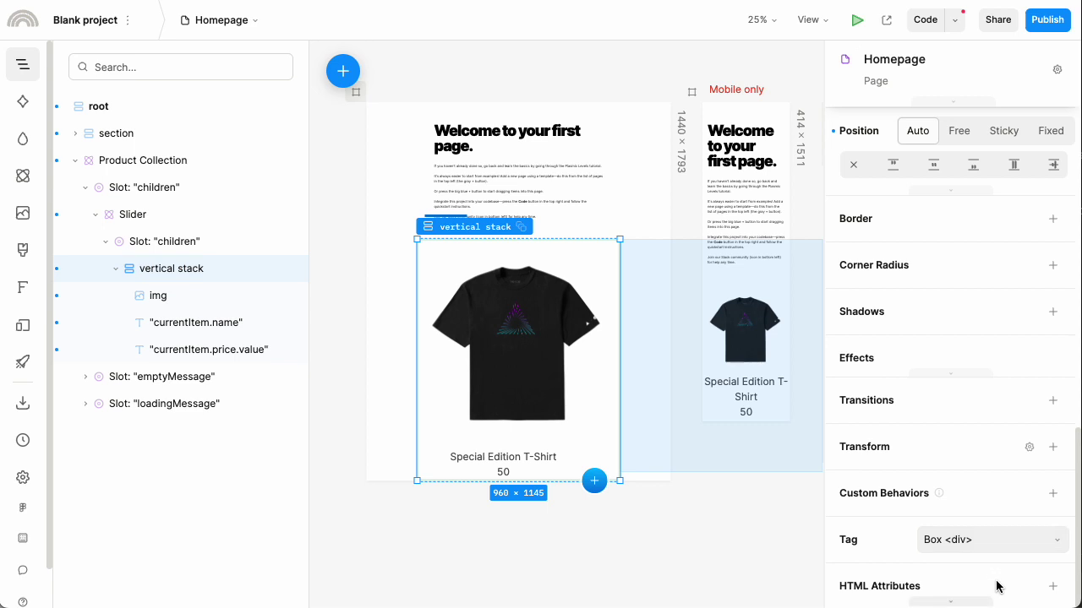
click(996, 541)
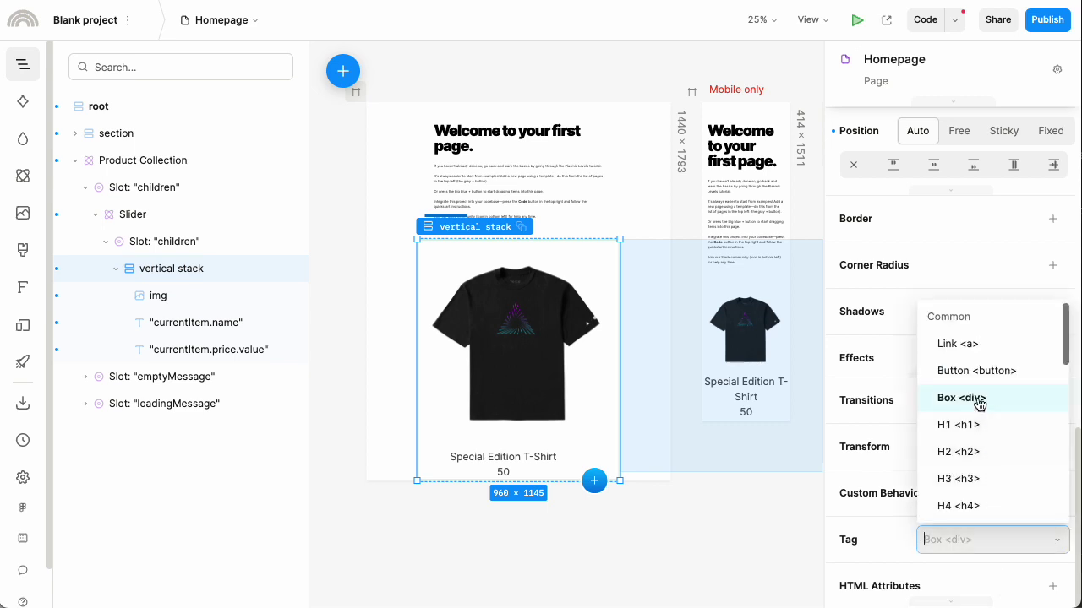
click(972, 355)
Step: Focus the link's Destination attribute field, dismissing the suggestions without choosing one
scroll(987, 455, up, 2)
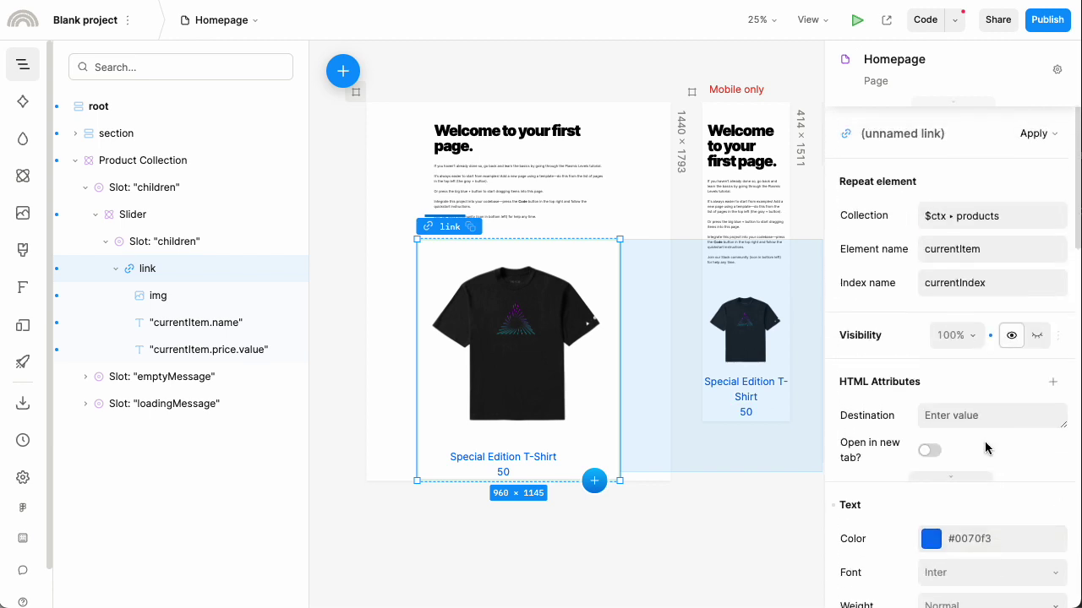
scroll(954, 484, down, 5)
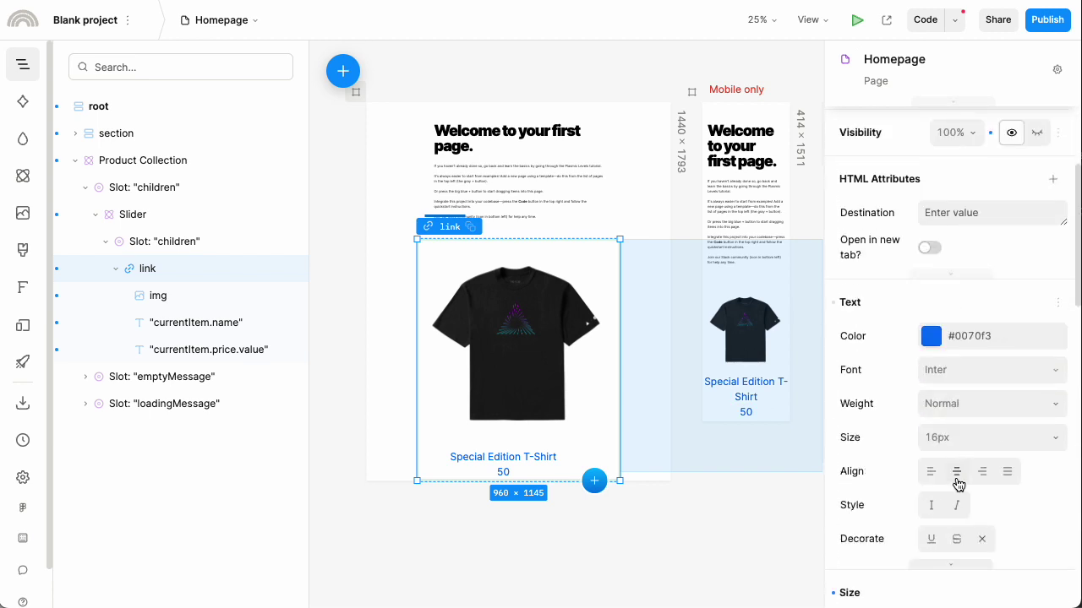
click(965, 212)
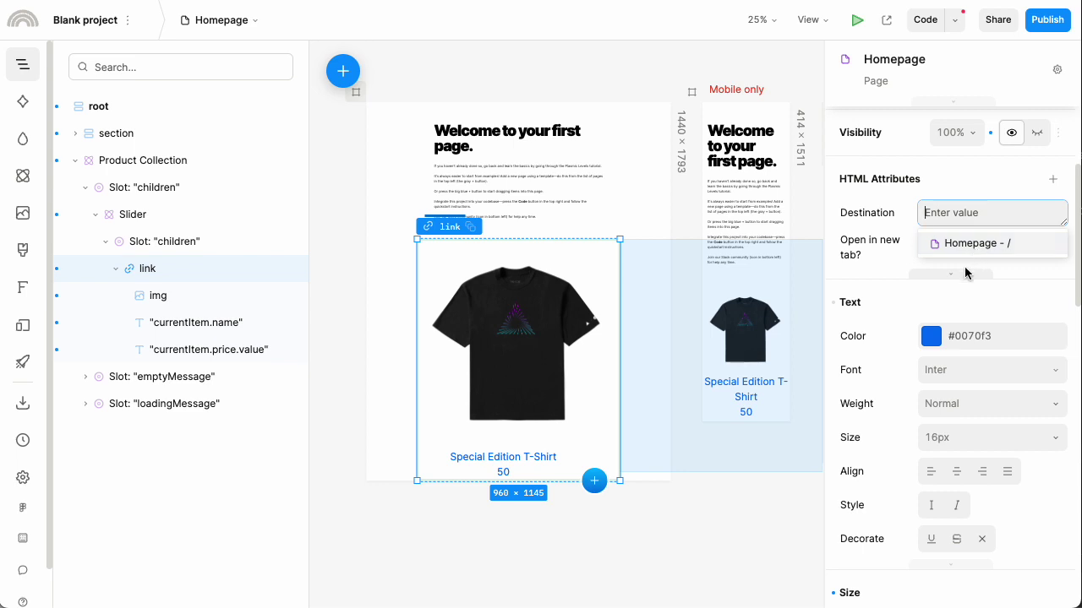
click(946, 292)
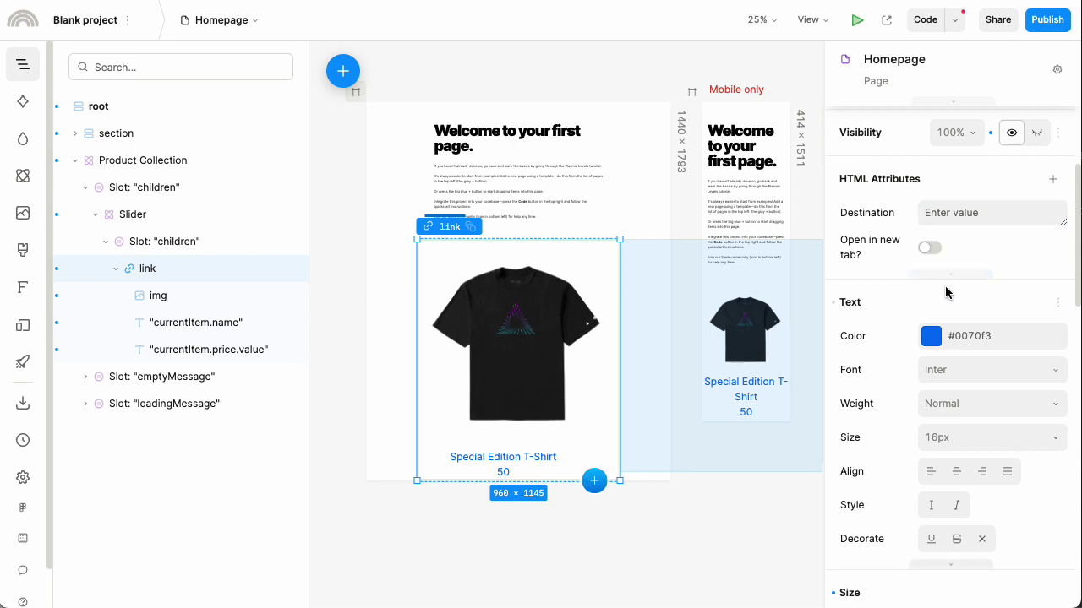